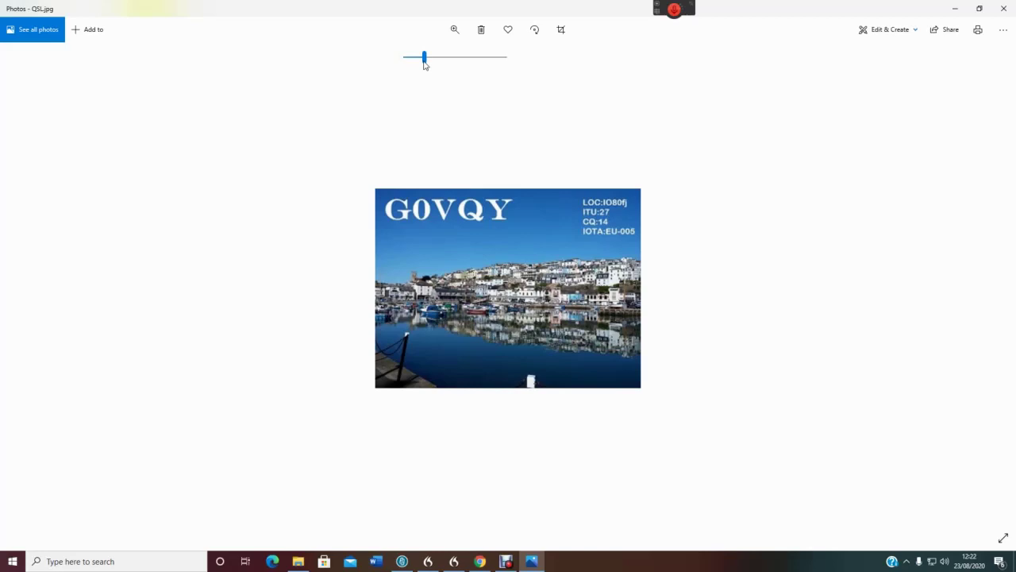
- Bring the eQSL Choose Style page, showing the Style 3 harbour card, to the front
left_click(488, 564)
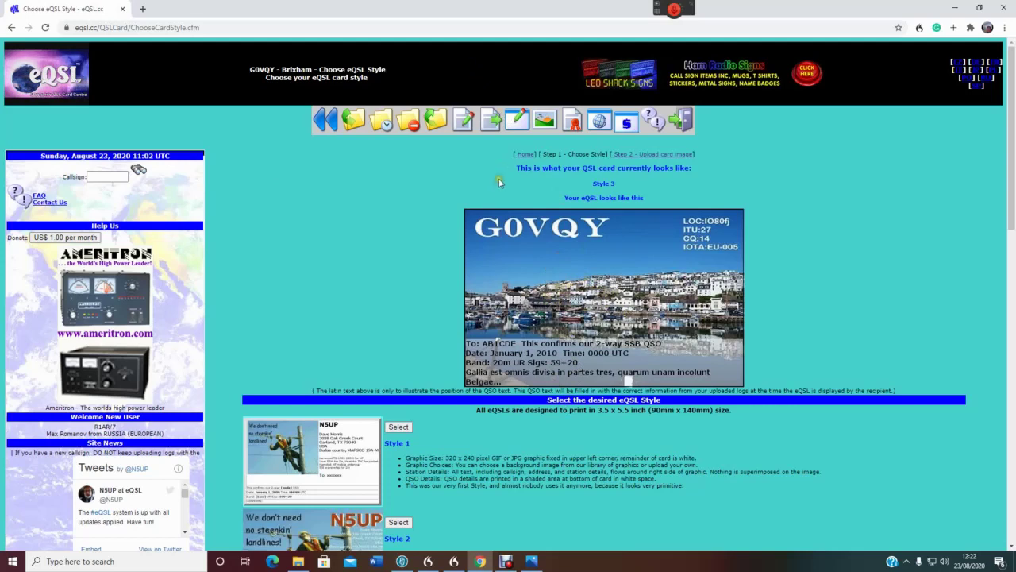
- Filter the Outbox to 12M and open the 16Nov2014 12m SSB entry for editing
left_click(438, 126)
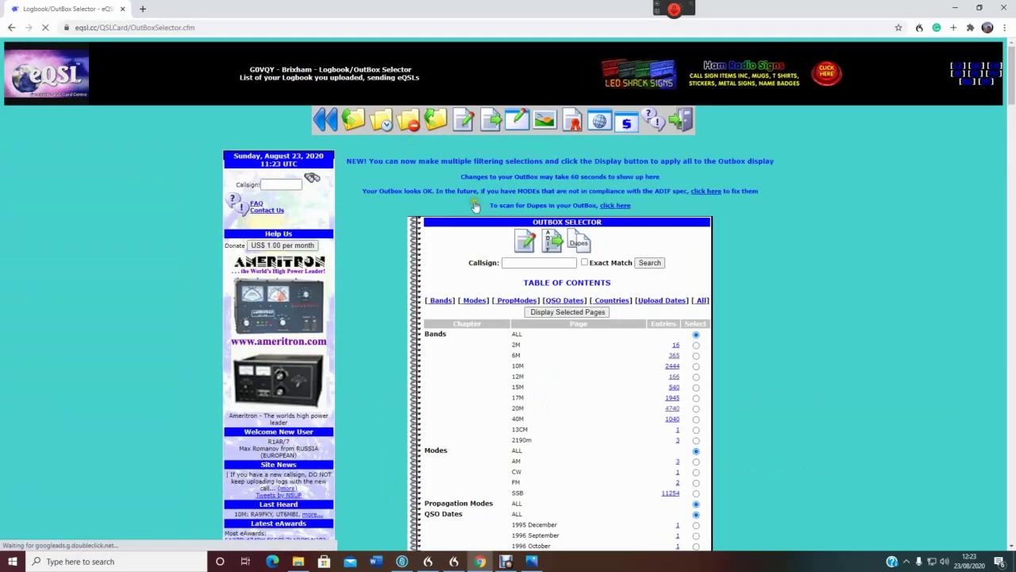
left_click(674, 378)
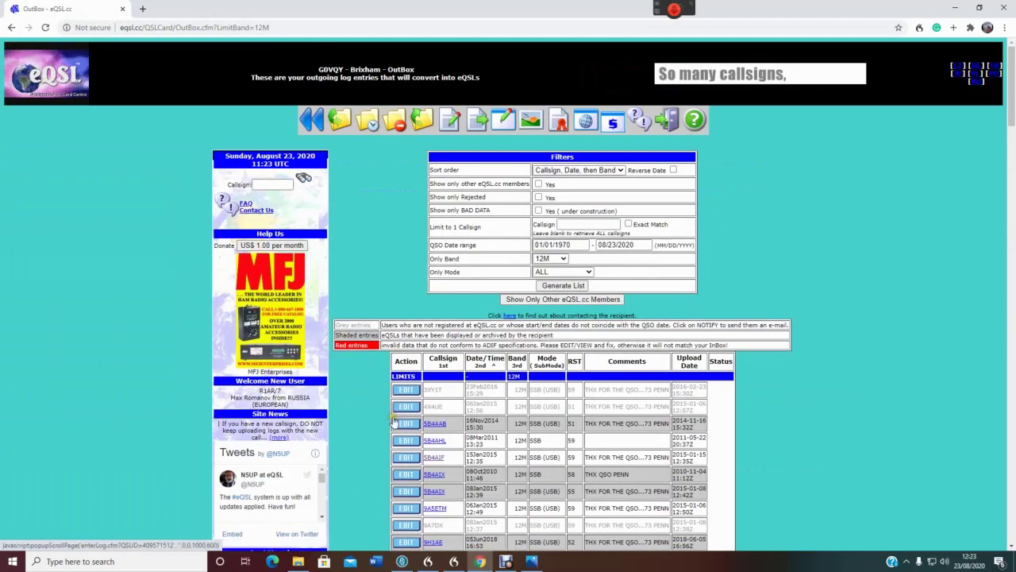
left_click(407, 423)
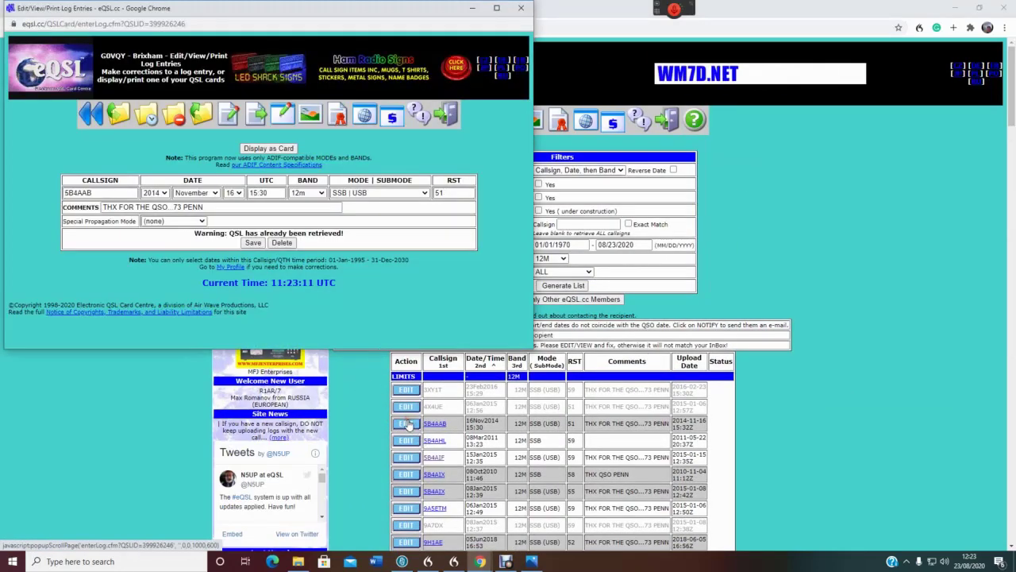
- Display the 16 Nov 2014 contact's harbour-photo card, then close the preview window
left_click(283, 148)
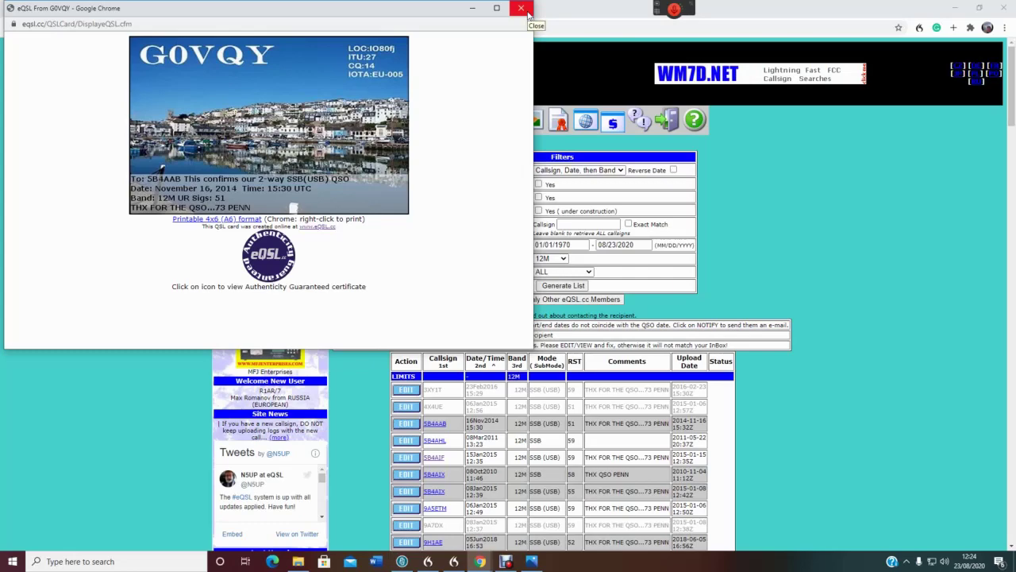
left_click(527, 13)
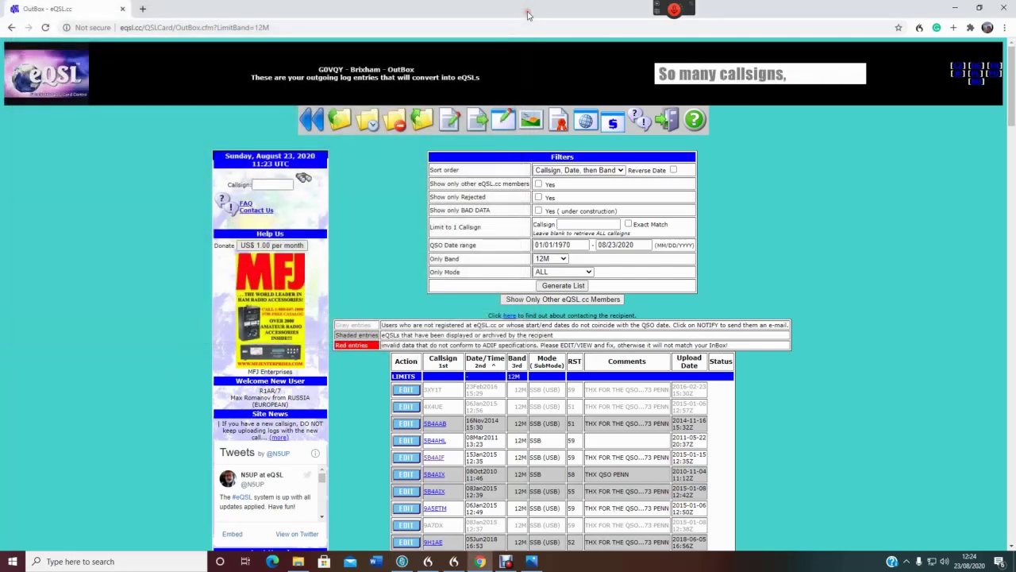
- Open the Brixham harbour photo in Photos and send it to Paint 3D via Edit & Create
left_click(955, 14)
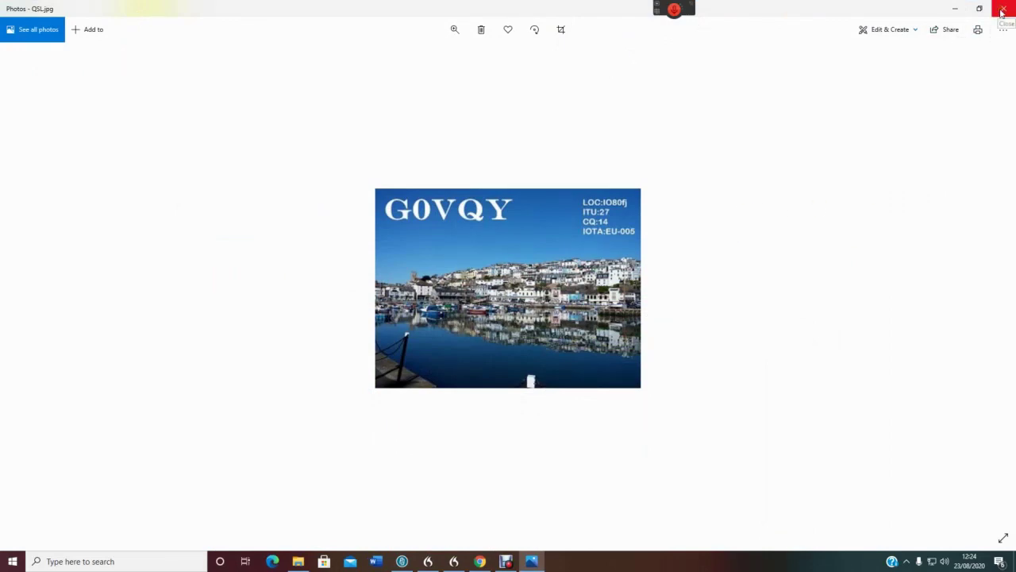
left_click(1003, 9)
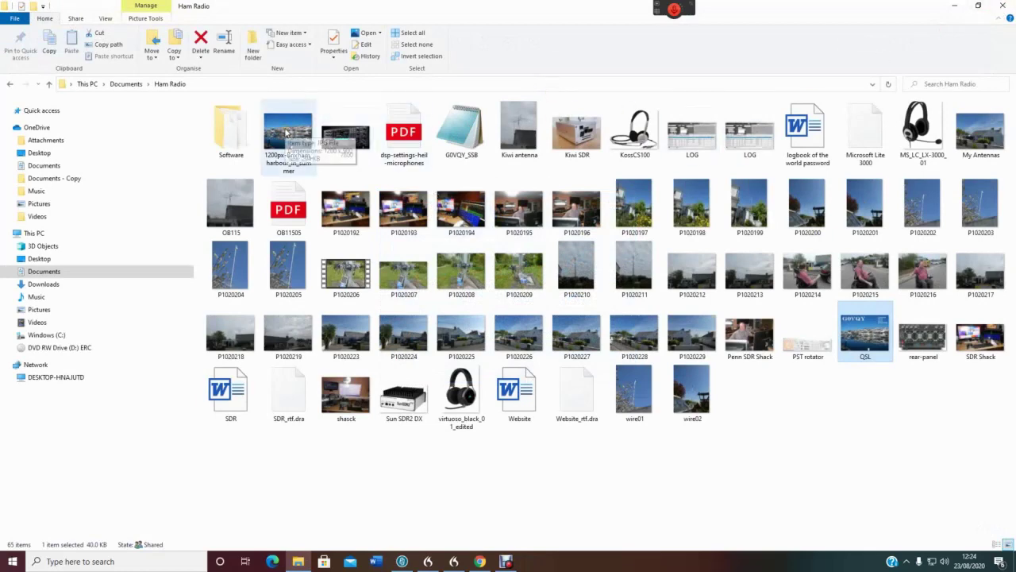
double_click(285, 133)
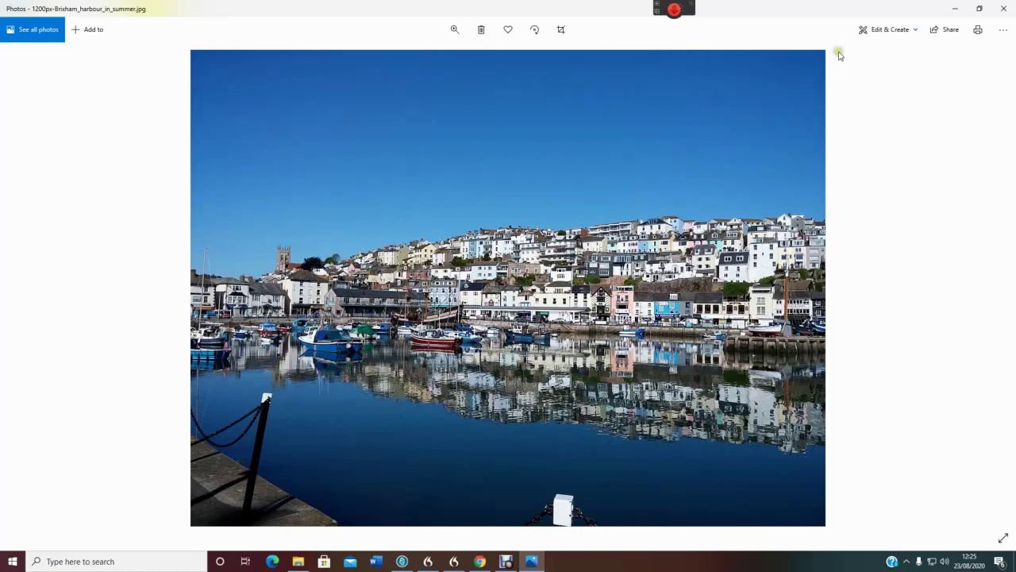
left_click(891, 33)
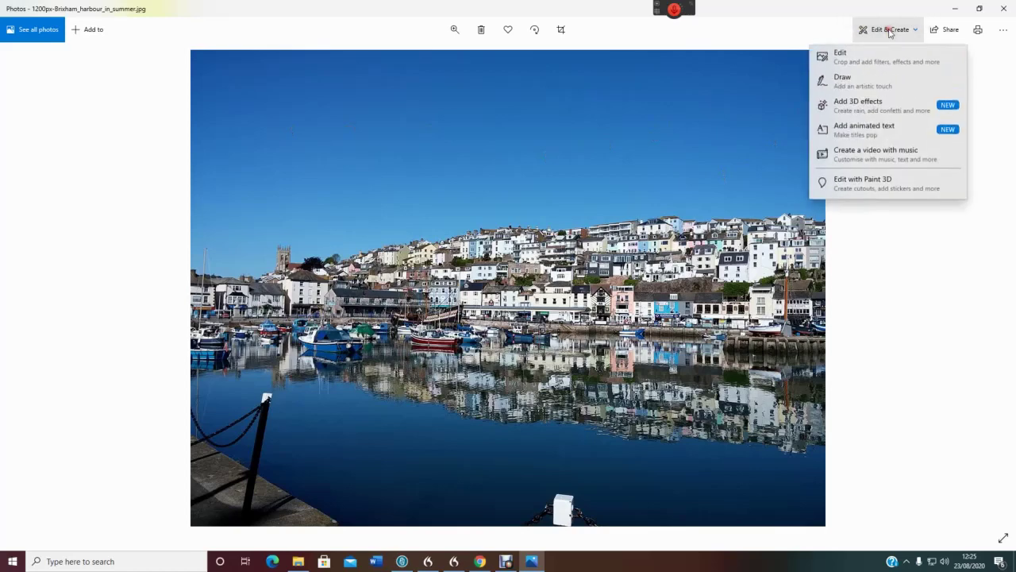
left_click(863, 187)
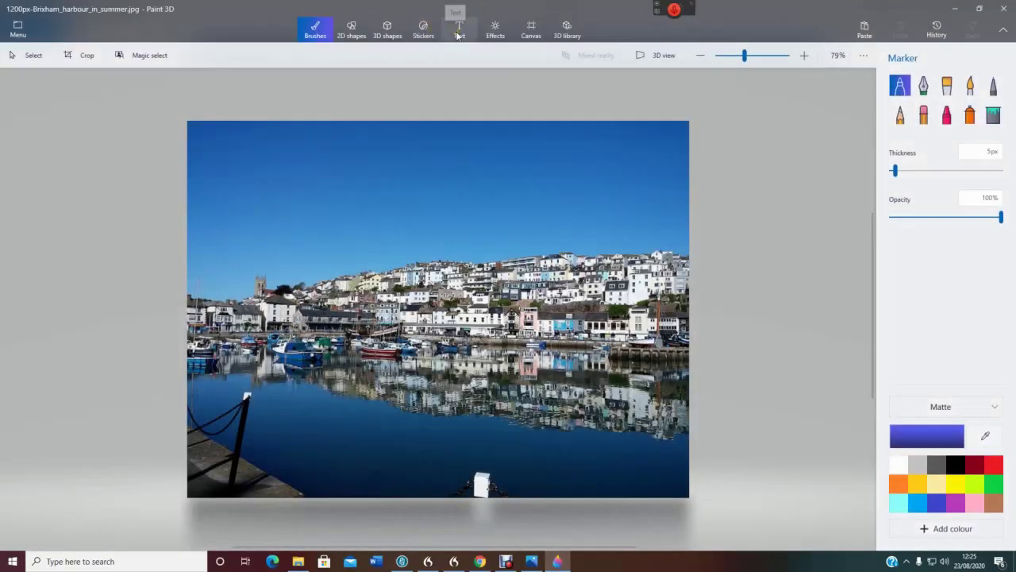
- Add a 3D text box in the top-left sky containing the station callsign
left_click(464, 35)
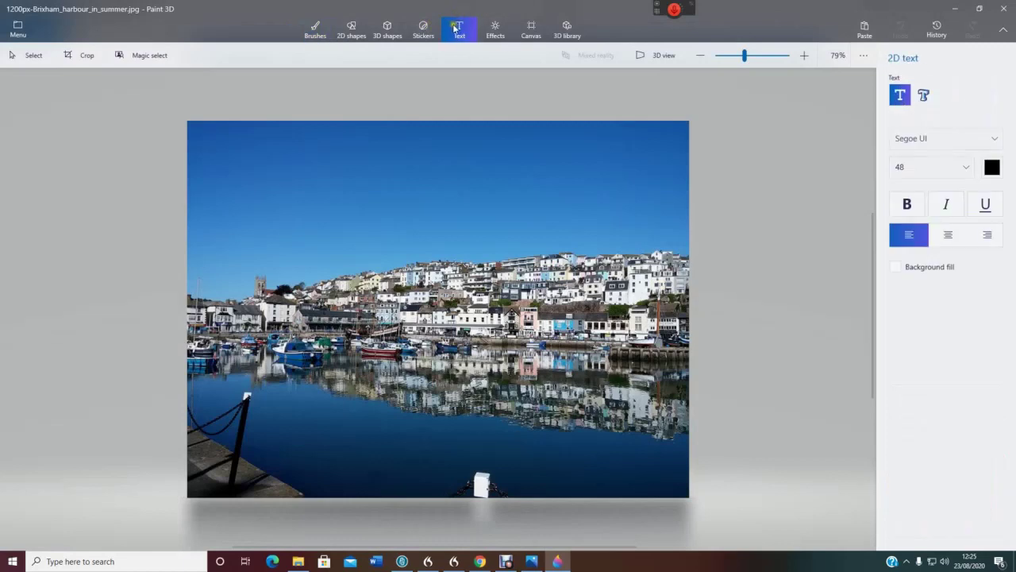
left_click(924, 95)
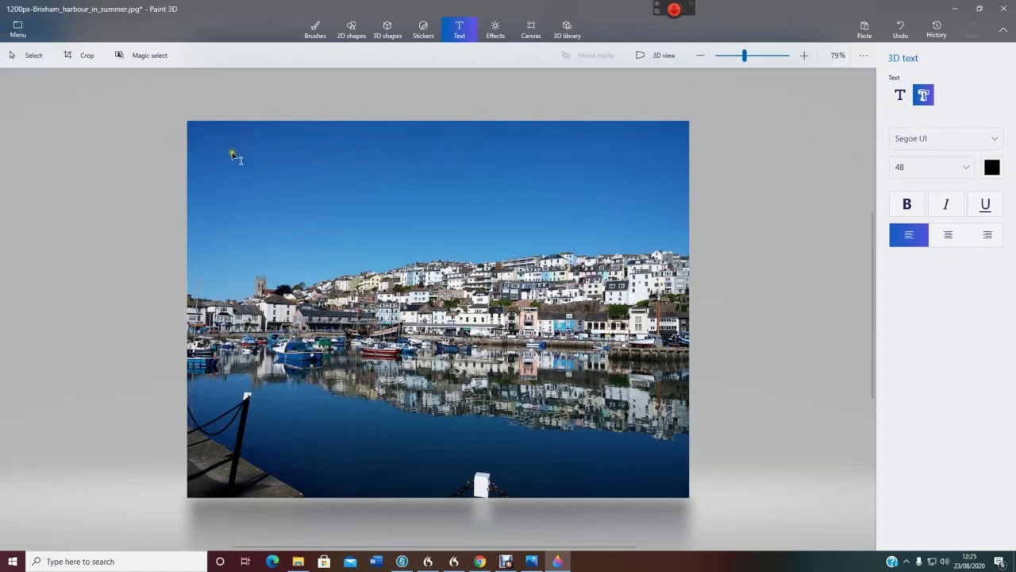
left_click_drag(218, 148, 218, 149)
left_click_drag(323, 181, 315, 215)
type("G0VQY")
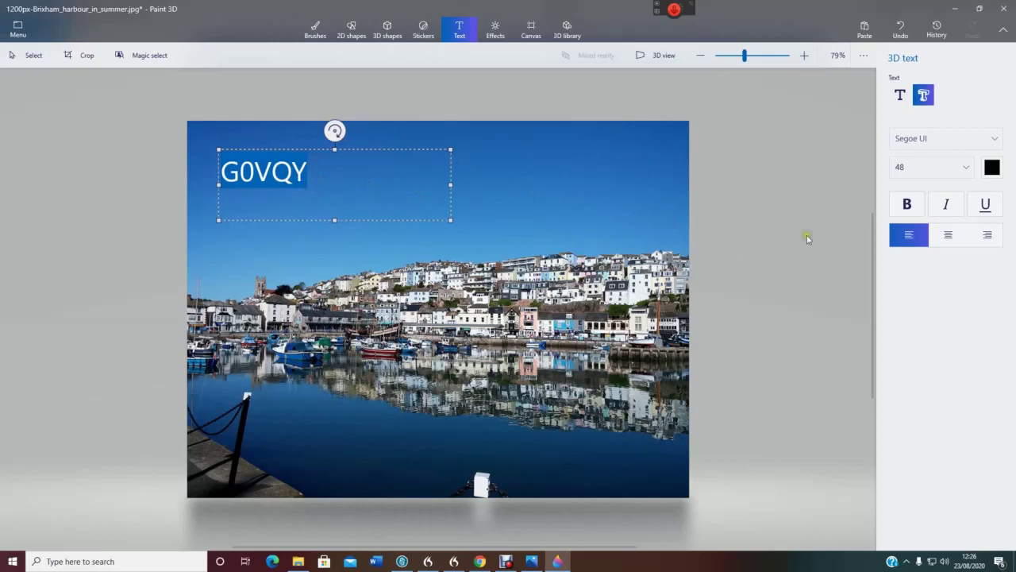
left_click(908, 167)
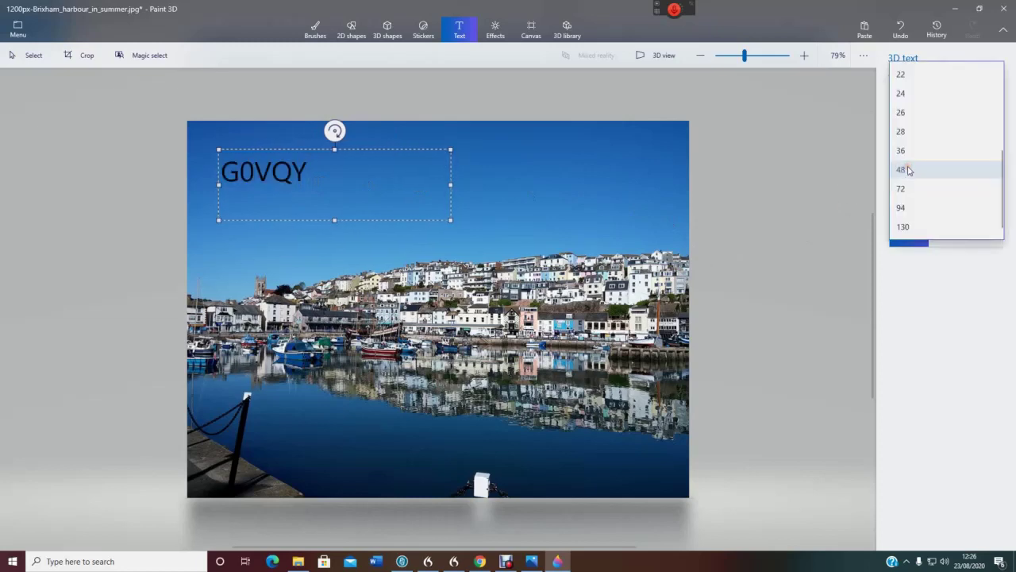
- Set the callsign to size 94 in the Perpetua Titling MT font
left_click(901, 207)
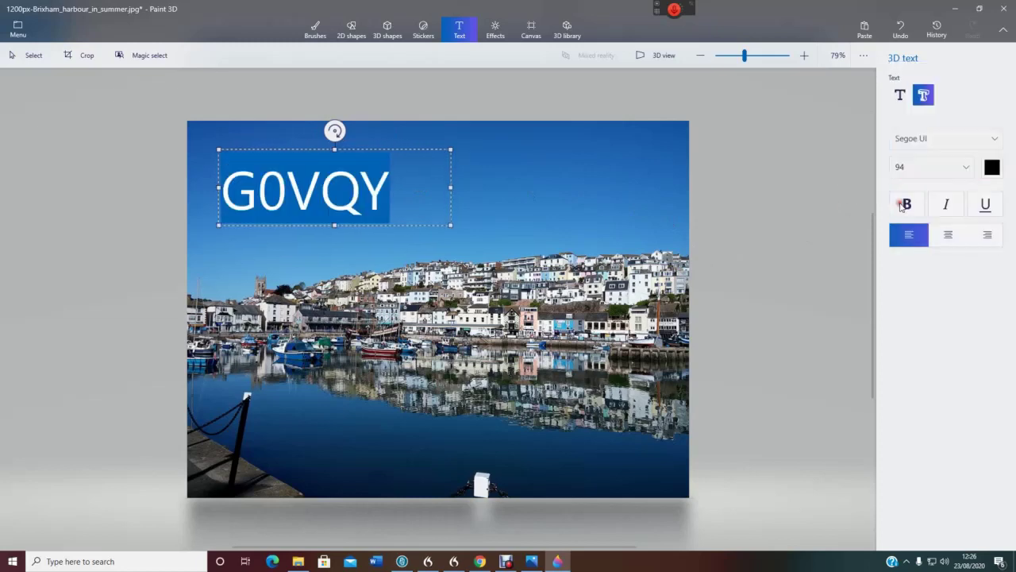
left_click(919, 138)
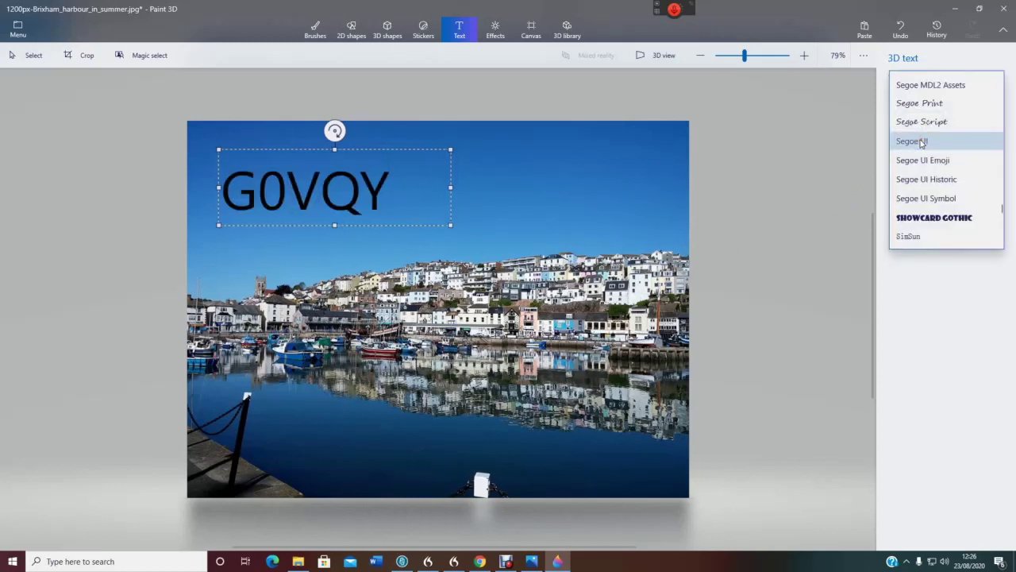
left_click(927, 218)
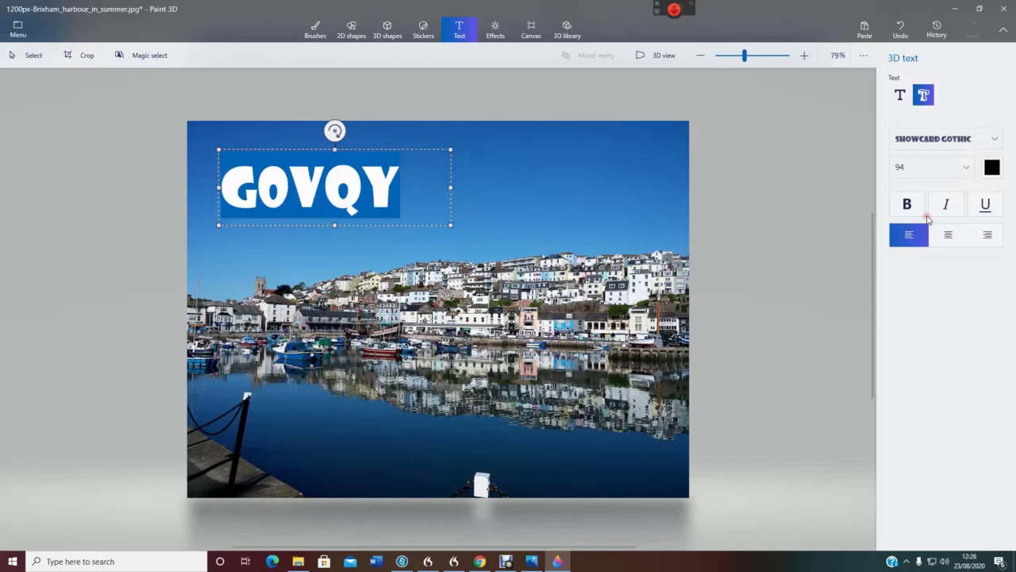
left_click(926, 139)
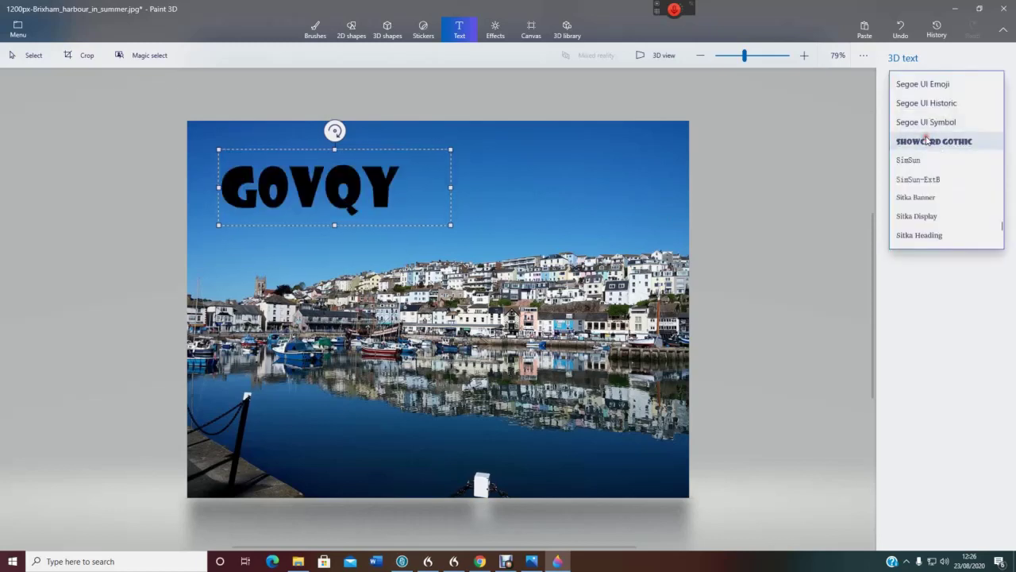
left_click(1001, 145)
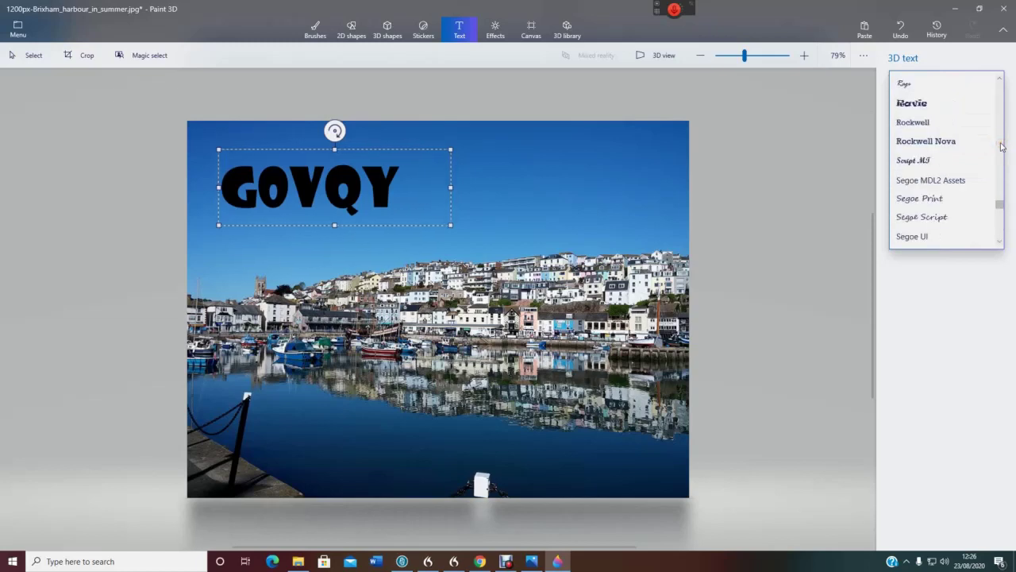
left_click(1001, 145)
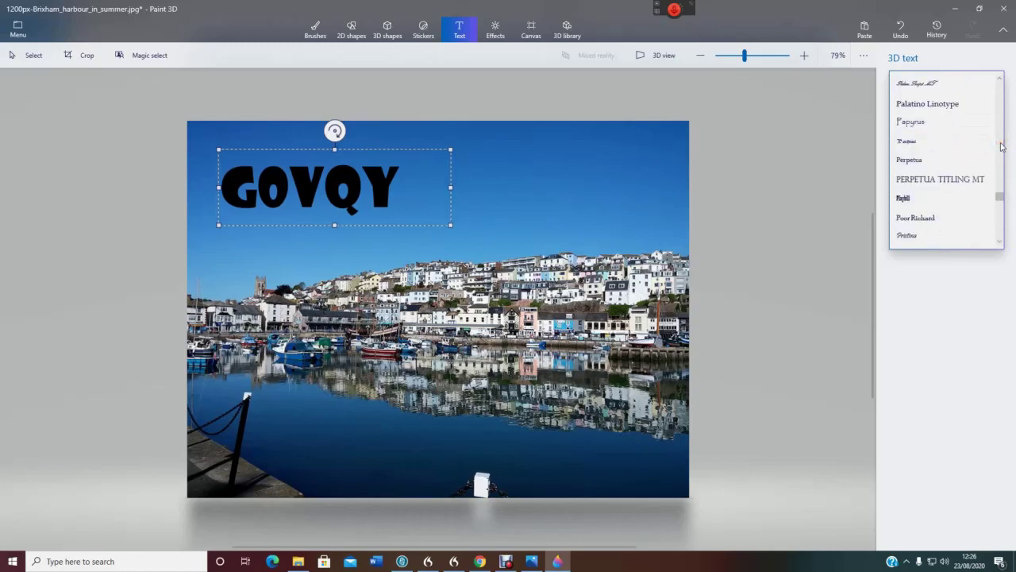
left_click(954, 178)
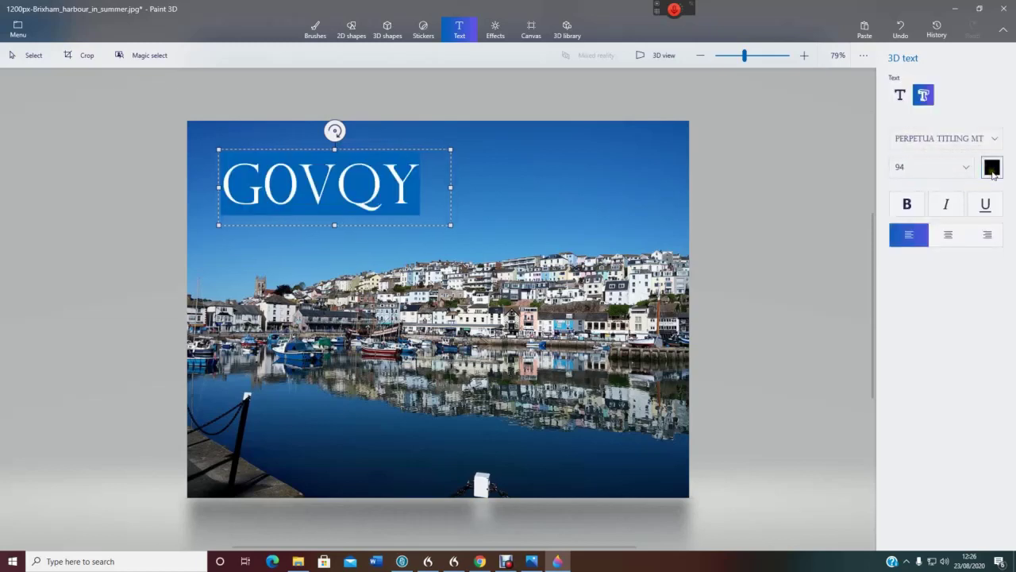
- Colour the callsign white and shrink its text box to fit
left_click(993, 168)
left_click(993, 170)
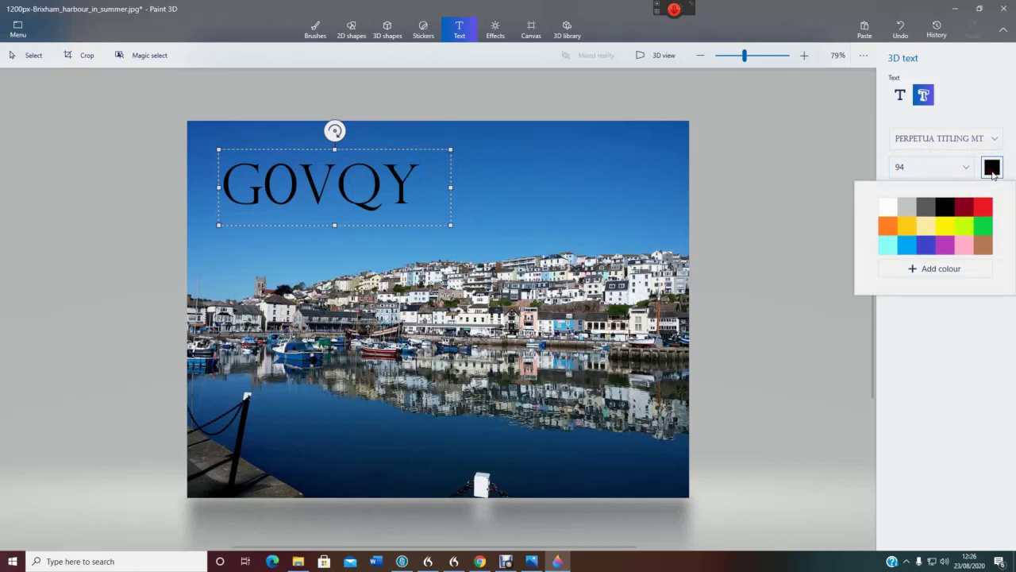
left_click(890, 208)
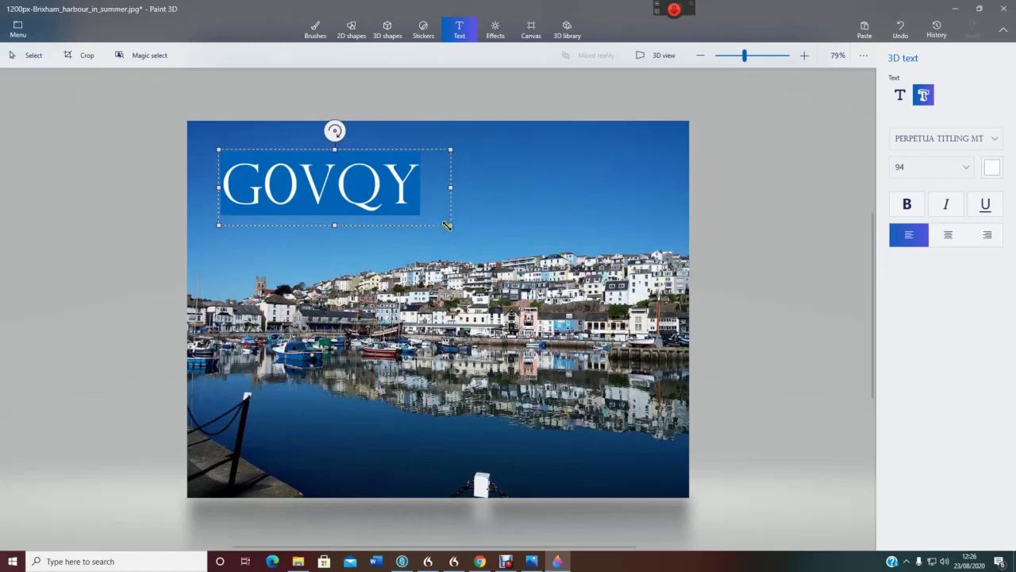
left_click_drag(448, 226, 427, 222)
- Position the callsign in the top-left sky, commit it, then undo the last change
mouse_move(354, 148)
left_mouse_down()
mouse_move(333, 137)
mouse_move(341, 134)
left_mouse_up()
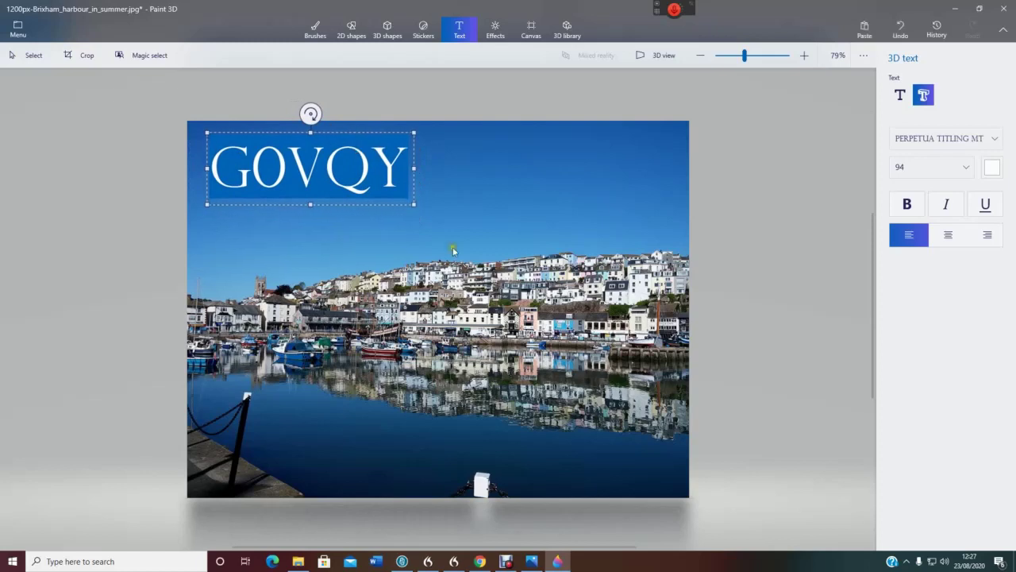
left_click(486, 201)
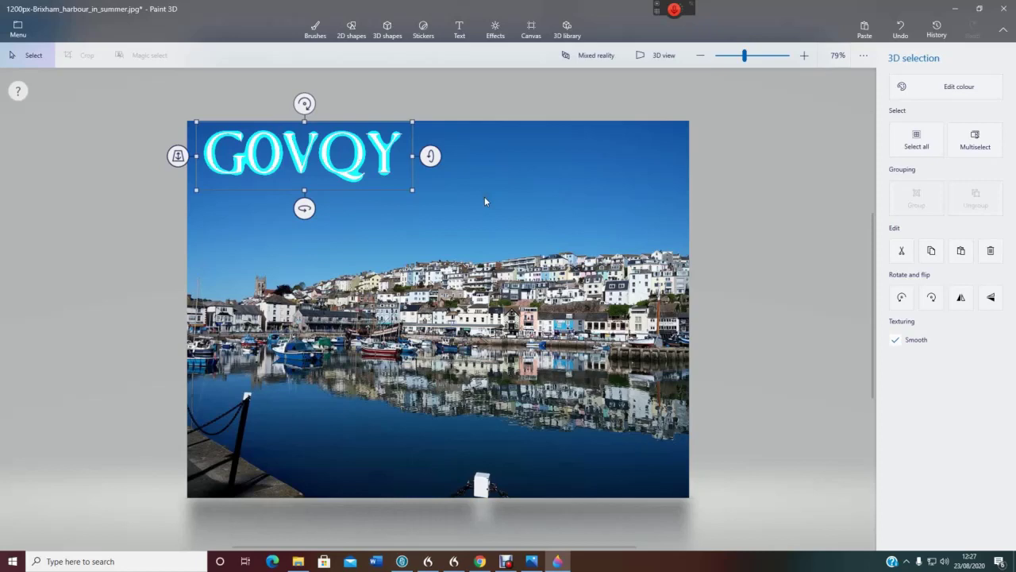
left_click(359, 136)
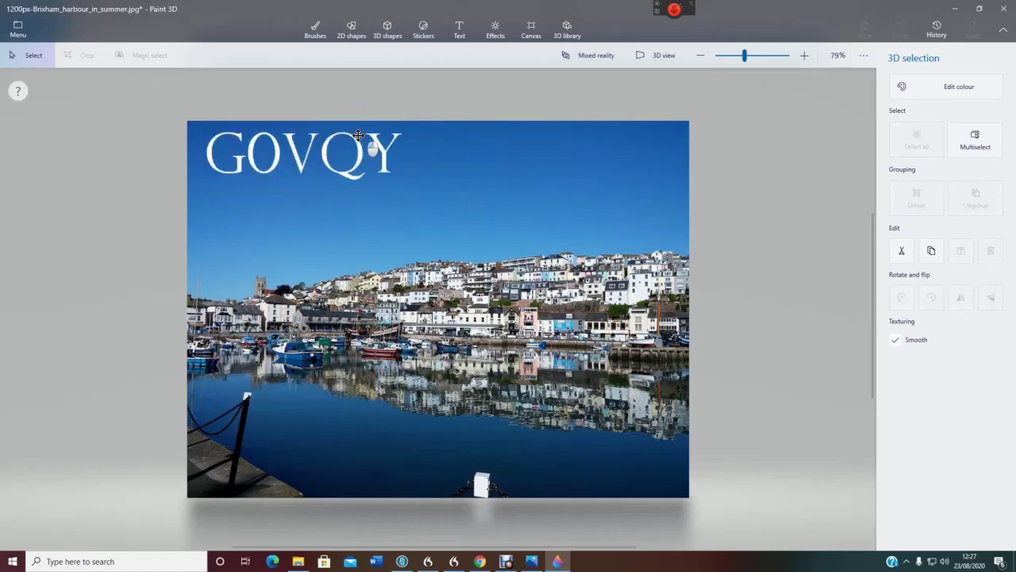
mouse_move(359, 136)
left_mouse_down()
mouse_move(370, 150)
mouse_move(361, 150)
left_mouse_up()
left_click(361, 150)
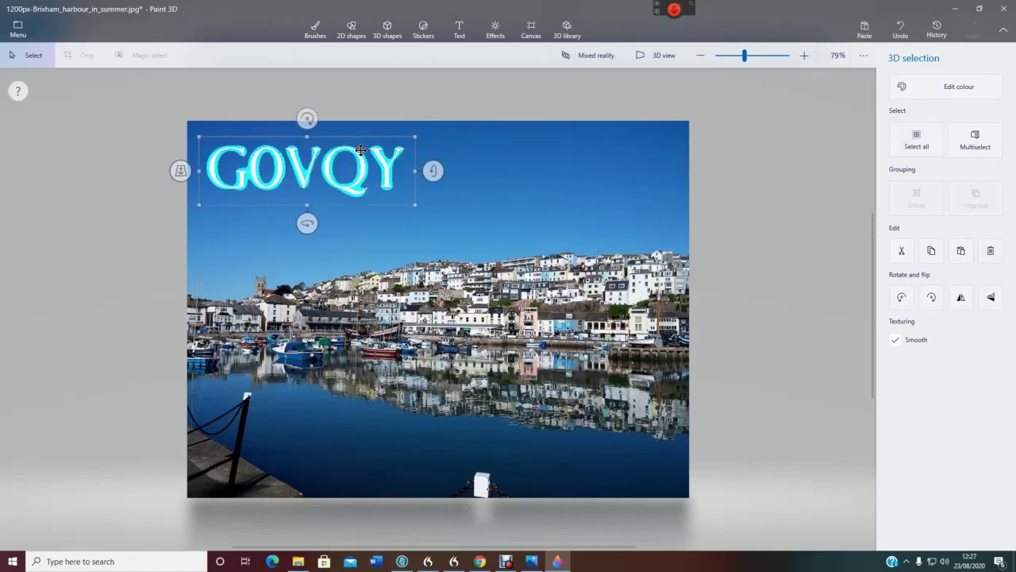
key("ctrl+z")
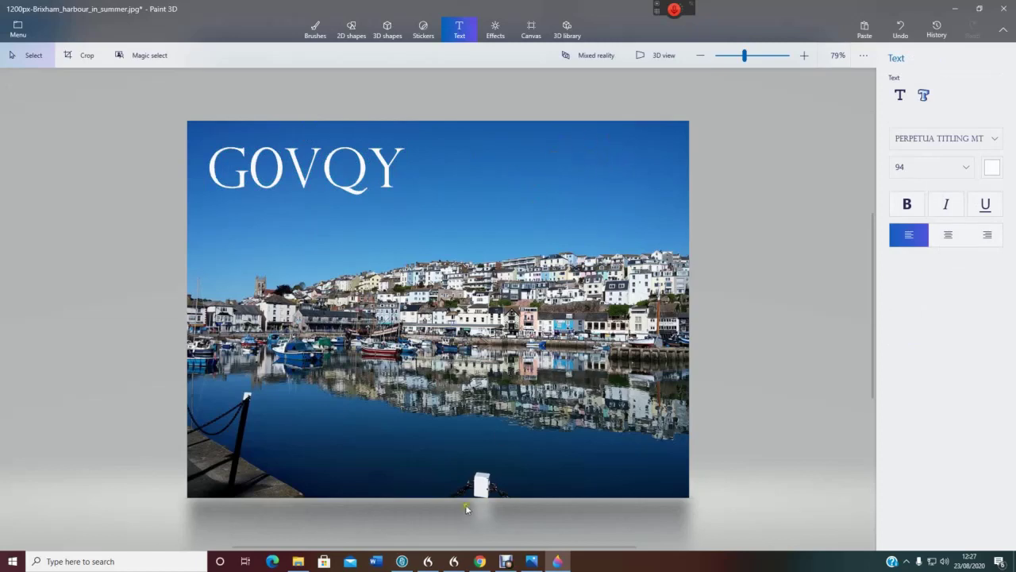
- Copy the LOC, ITU, CQ and IOTA lines from DragonPad and return to Paint 3D
mouse_move(454, 562)
left_click(454, 561)
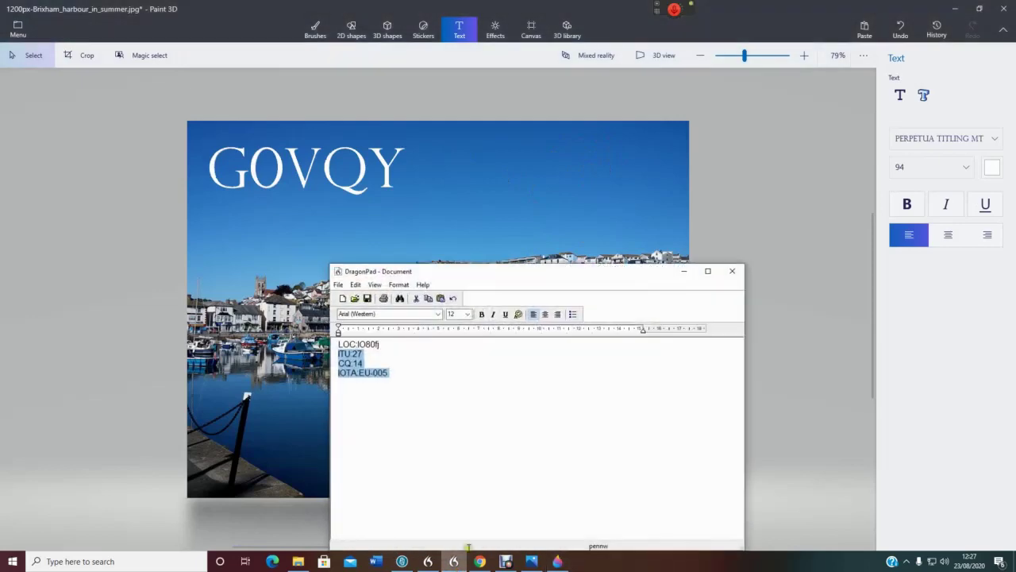
left_click(401, 385)
left_click_drag(401, 385, 334, 343)
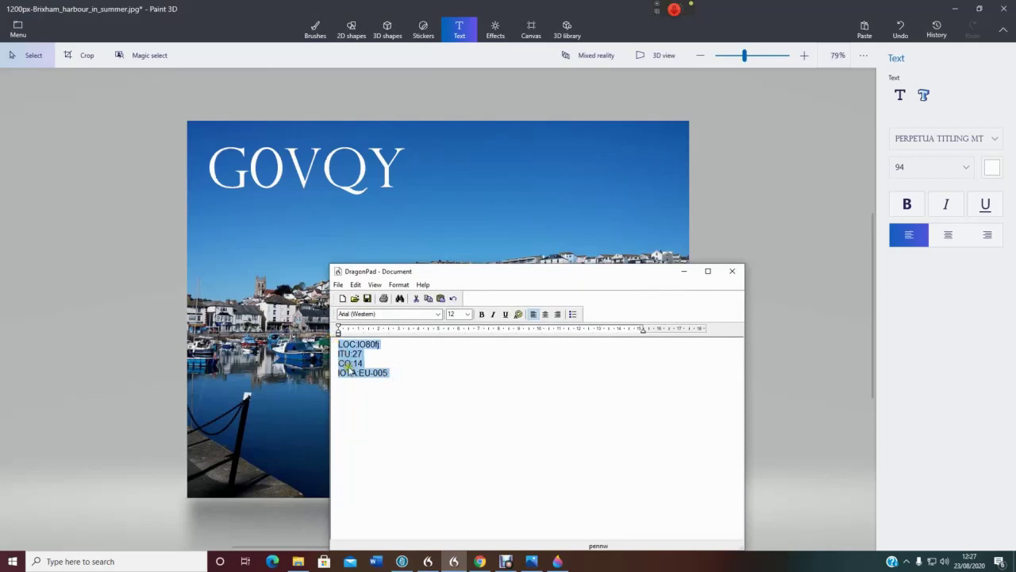
left_click(428, 299)
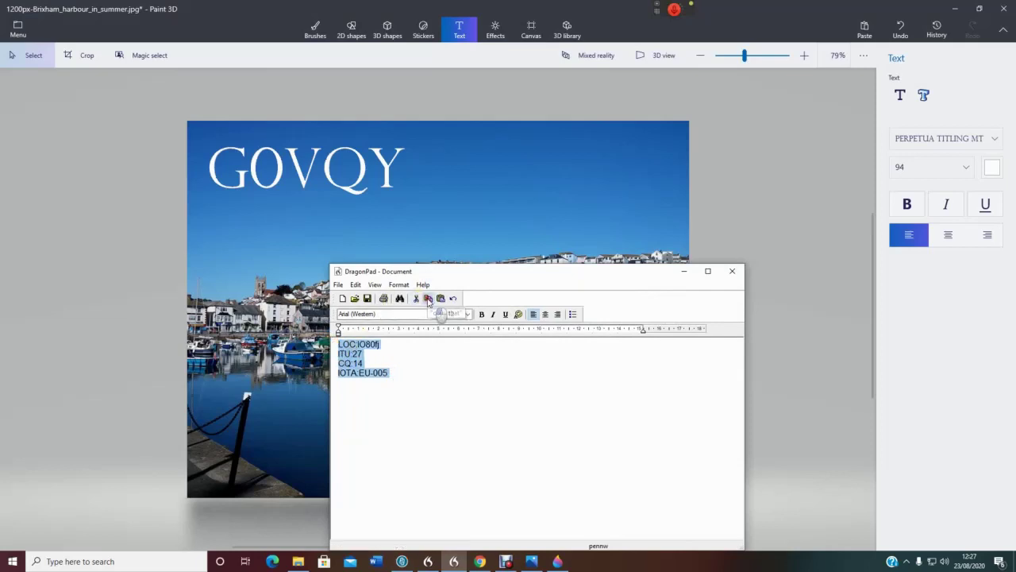
left_click(796, 256)
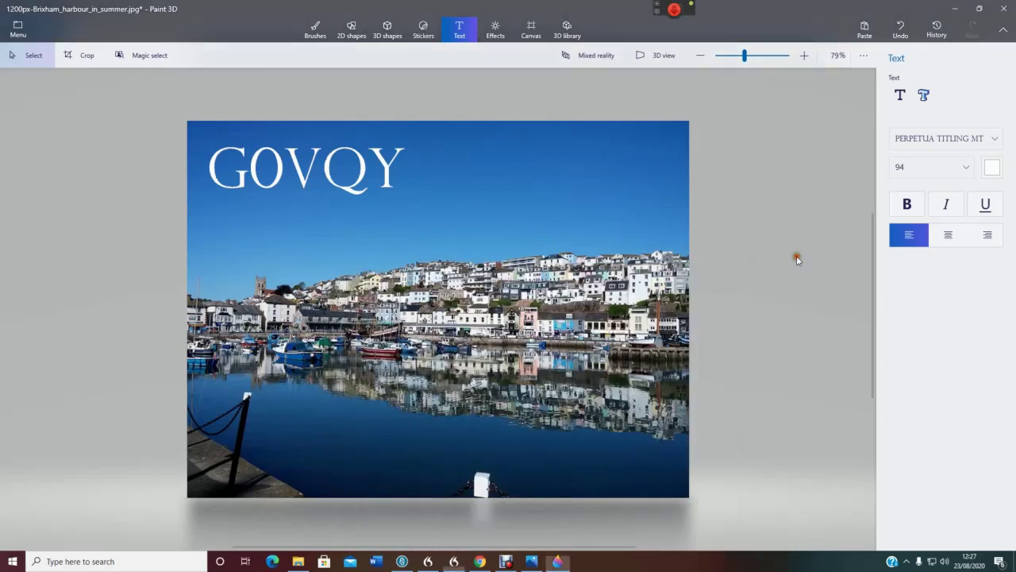
- Paste the station details into a new 2D text box in the upper-right sky
left_click(899, 97)
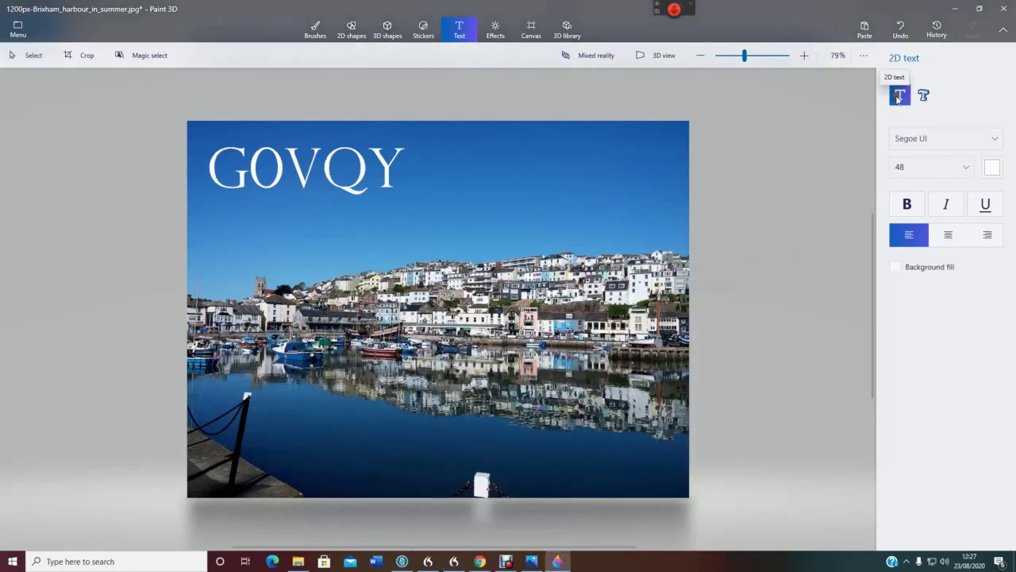
left_click(556, 151)
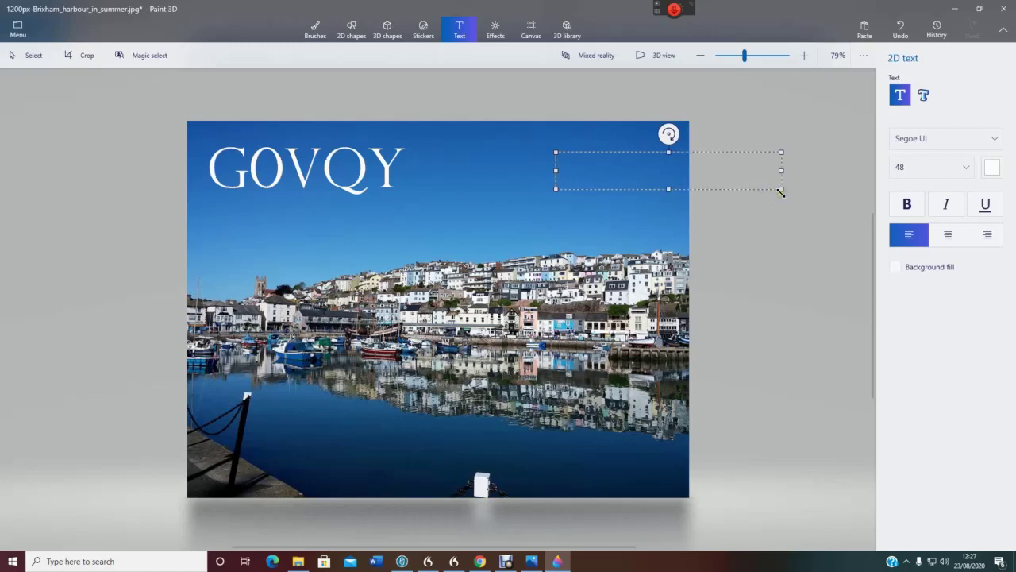
left_click_drag(781, 192, 681, 238)
left_click(596, 172)
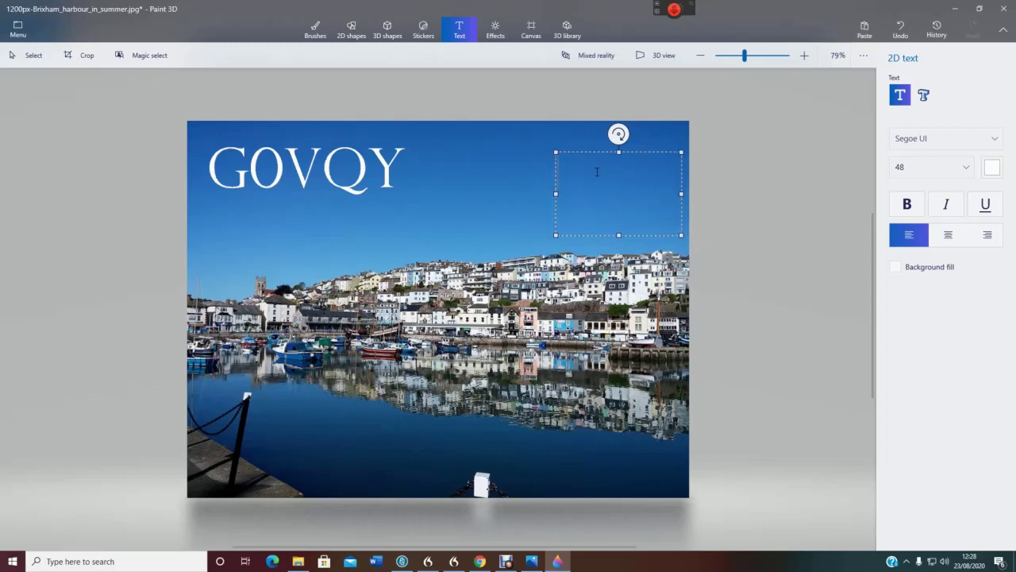
type("LOC IO80fj ITU 27 CQ 14 IOTA EU-005")
left_click(600, 181)
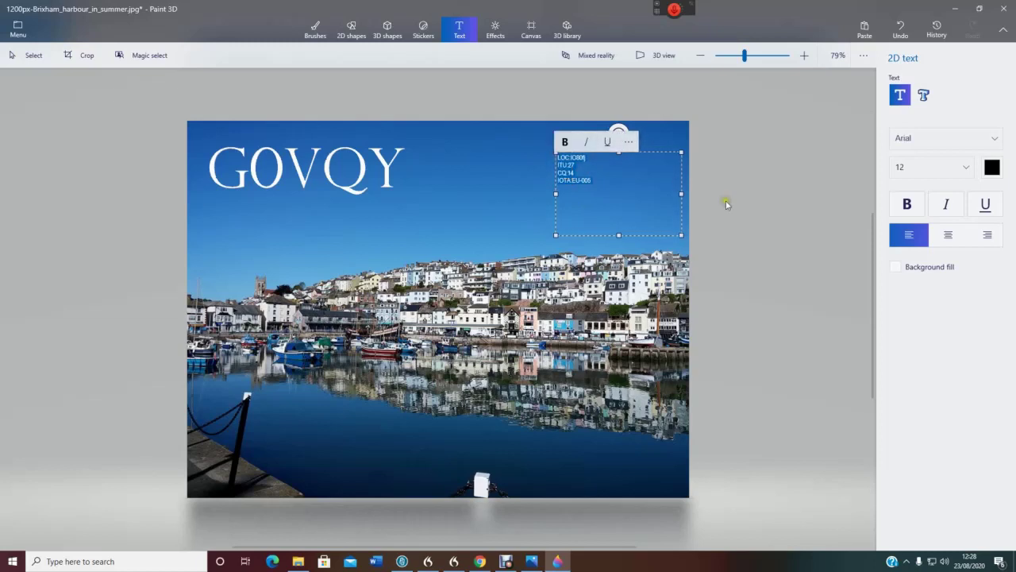
- Set the station details to size 36 and colour them white
left_click(924, 166)
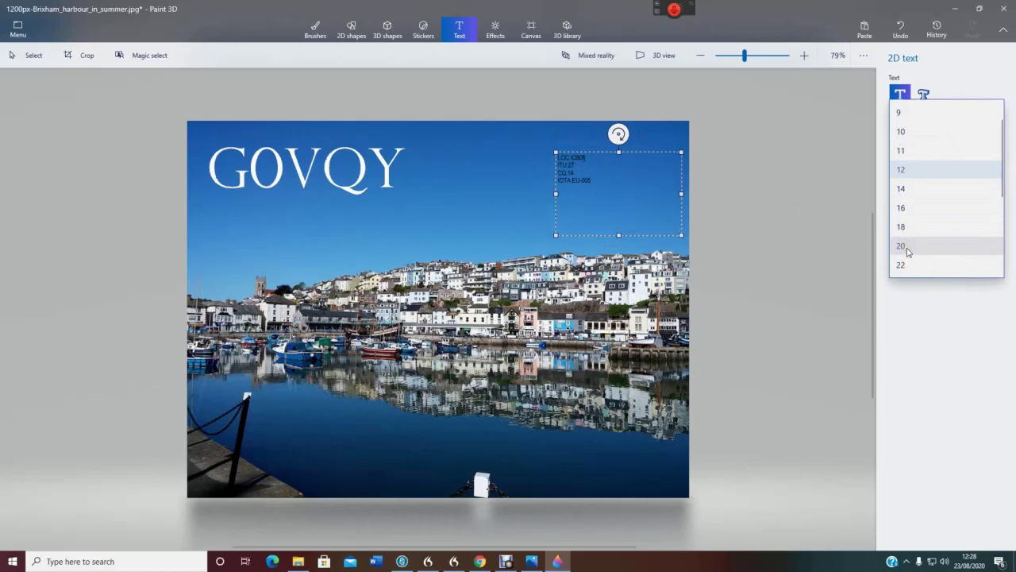
left_click(907, 247)
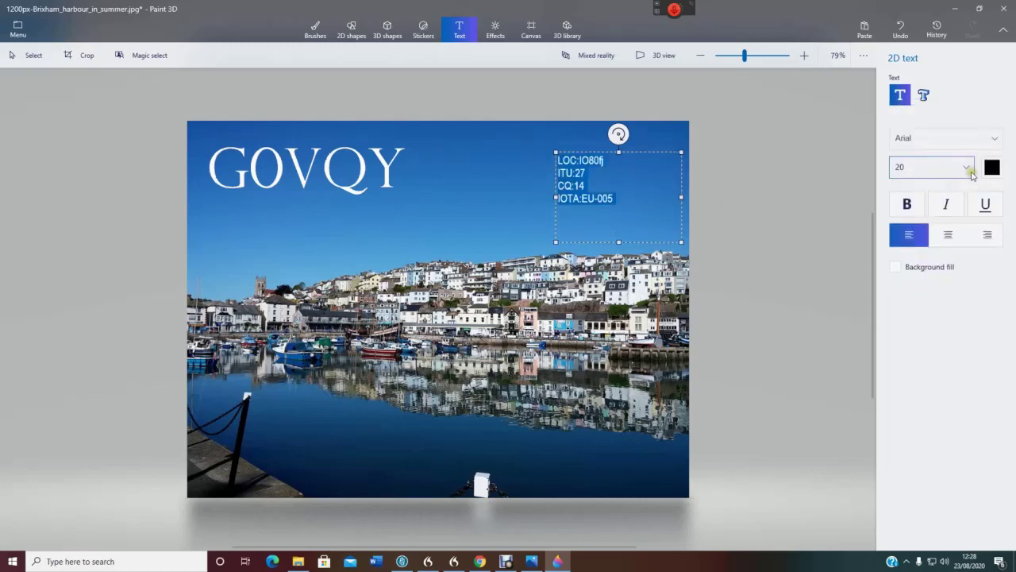
left_click(969, 169)
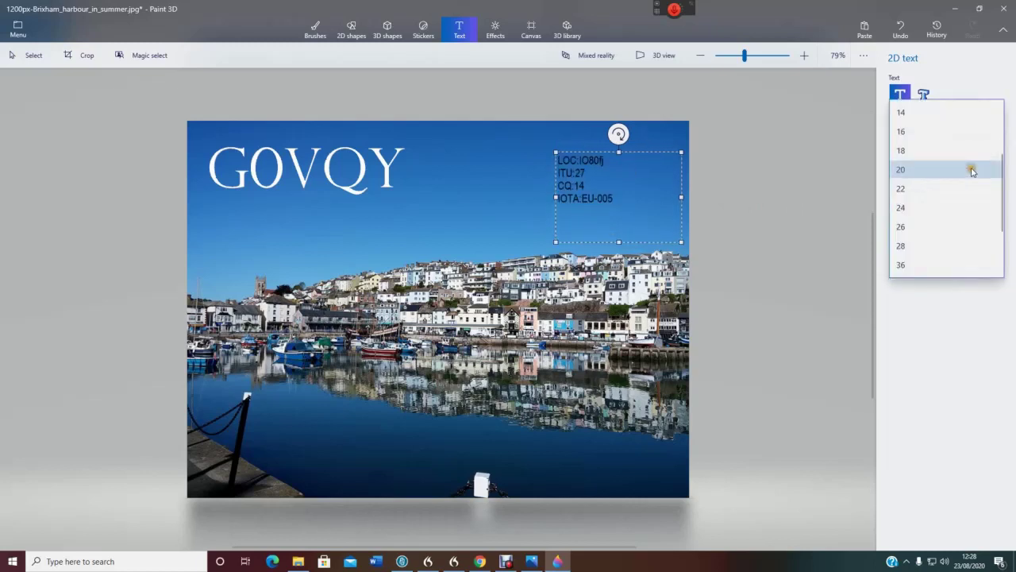
left_click(909, 248)
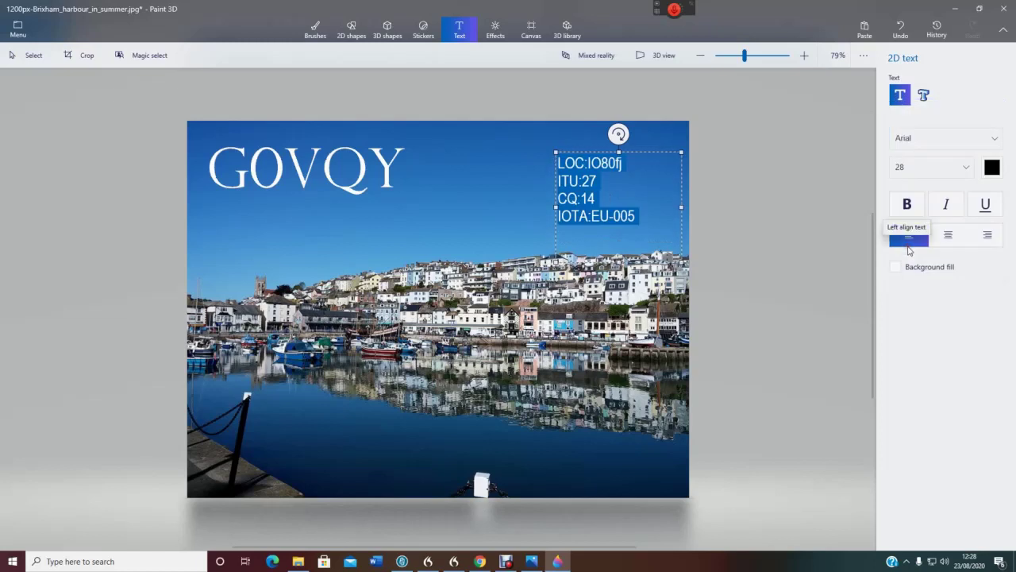
left_click(921, 171)
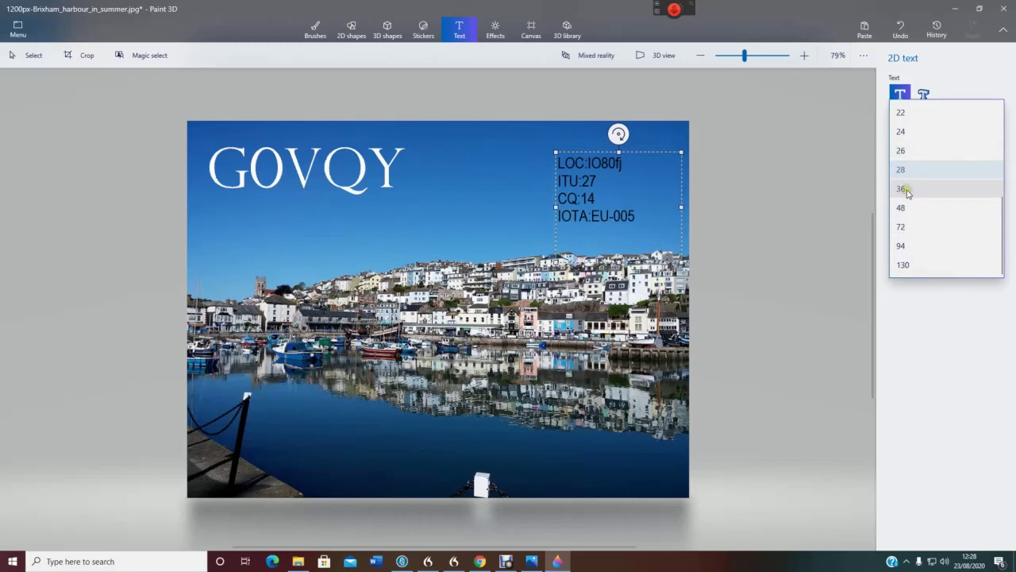
left_click(909, 193)
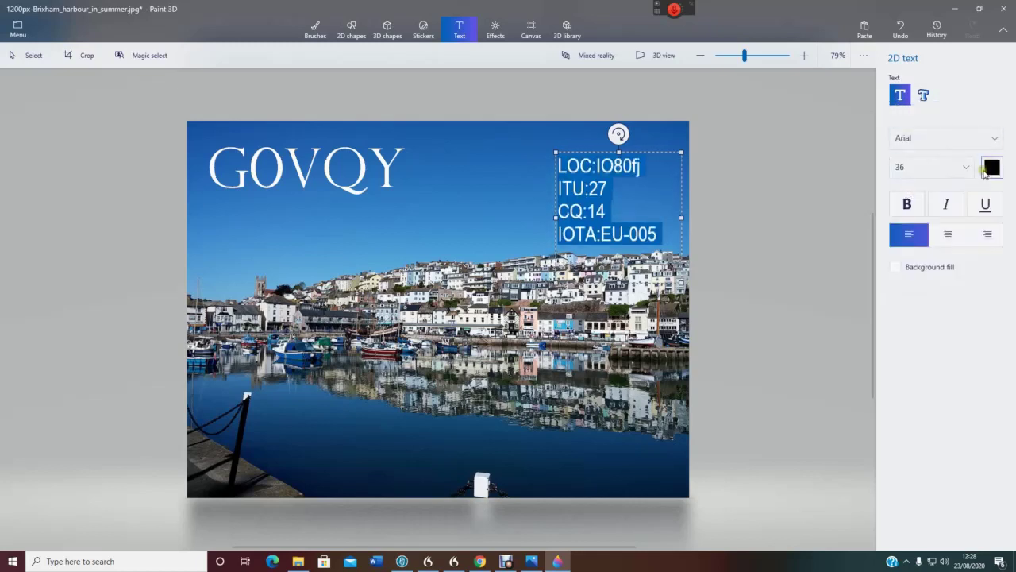
left_click(990, 167)
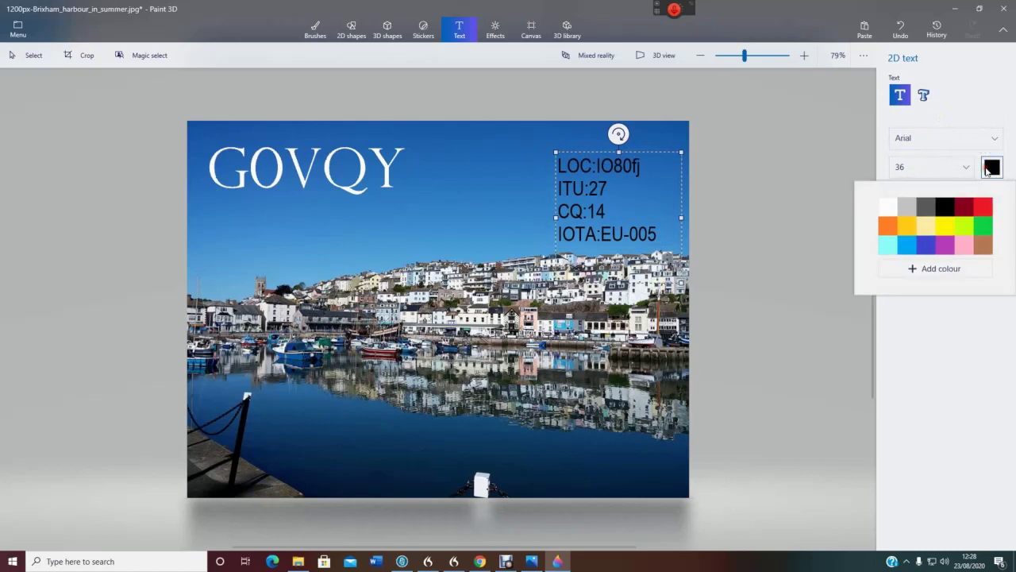
left_click(884, 212)
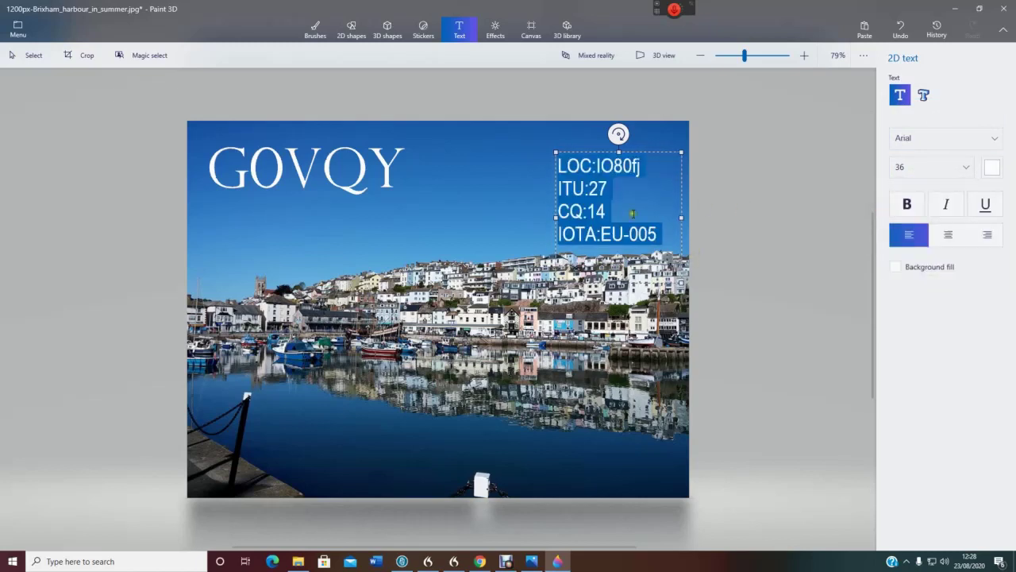
- Move the station details into the top-right corner and commit them onto the photo
left_click(574, 153)
left_click_drag(573, 152, 595, 142)
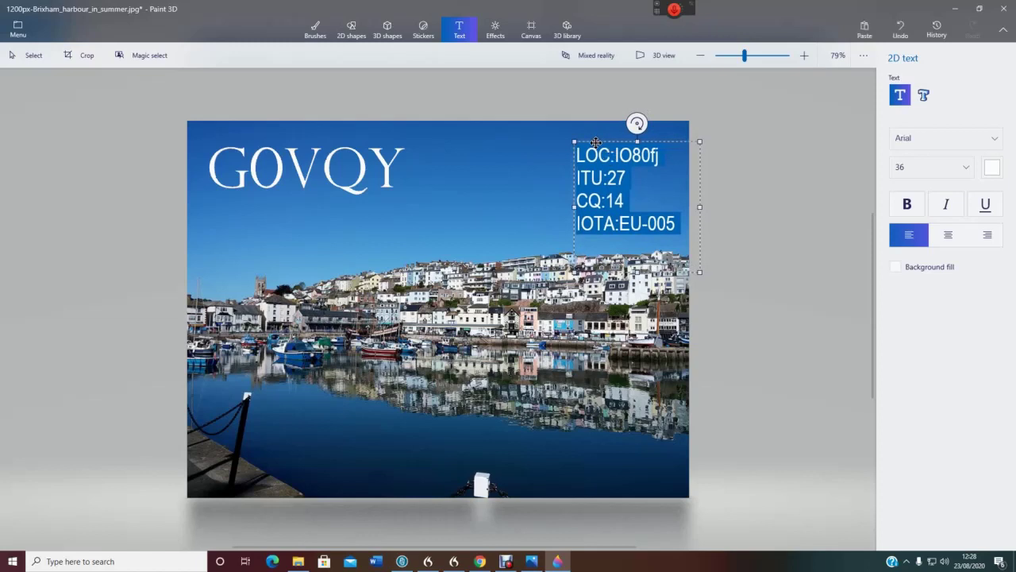
left_click(530, 186)
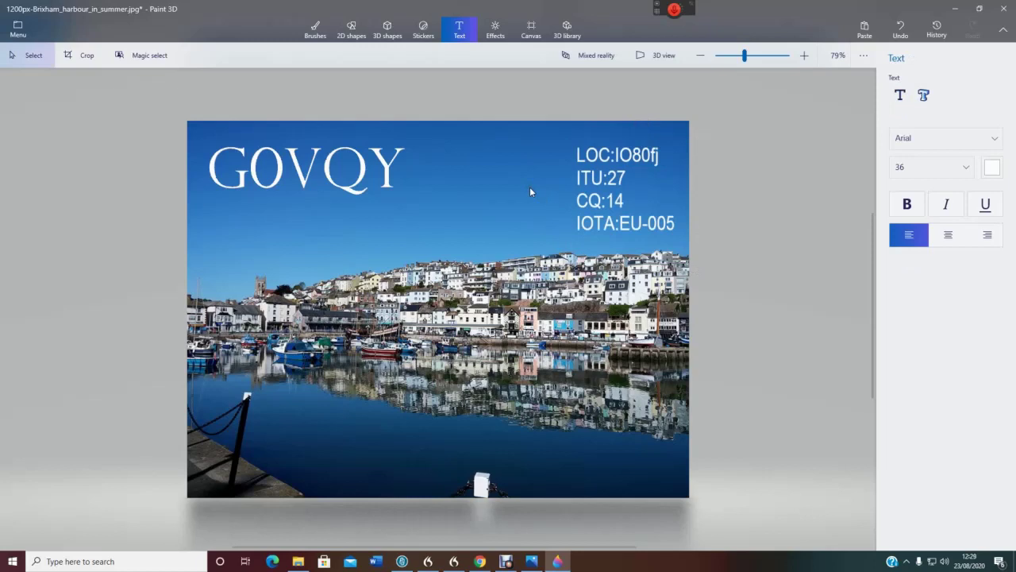
left_click(24, 27)
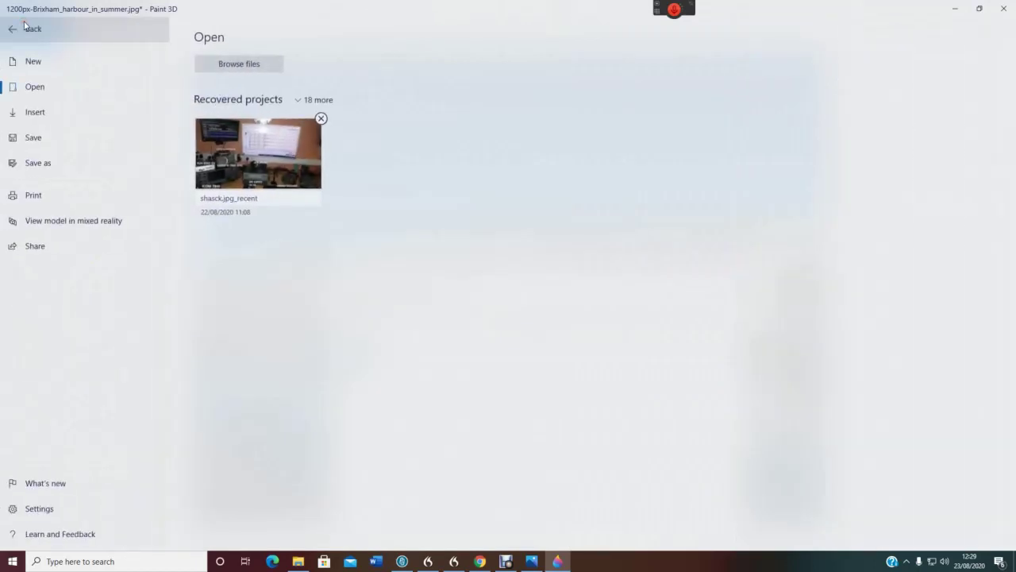
- Save the card as a JPEG image named TEST in the Ham Radio folder
left_click(26, 165)
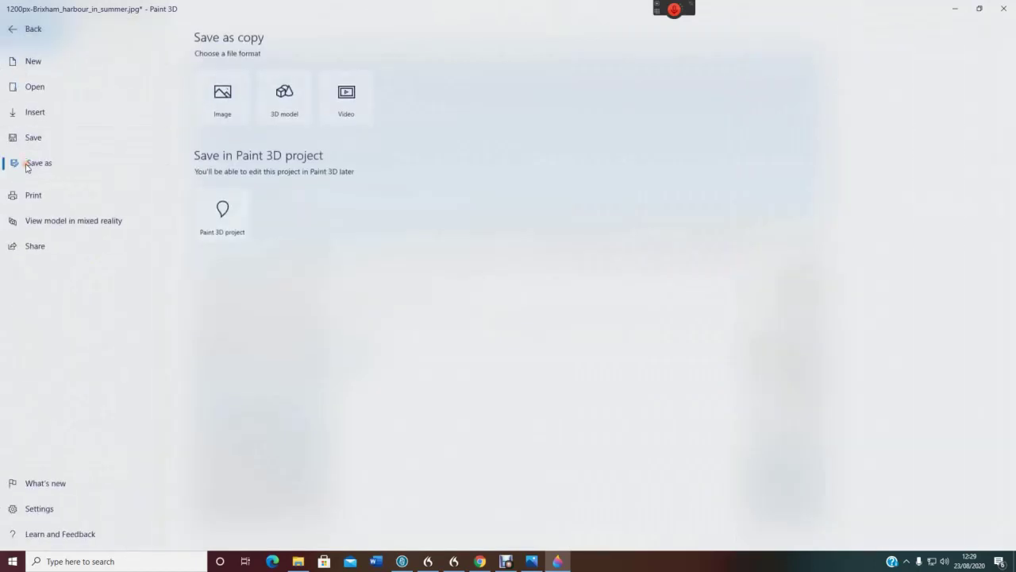
left_click(226, 105)
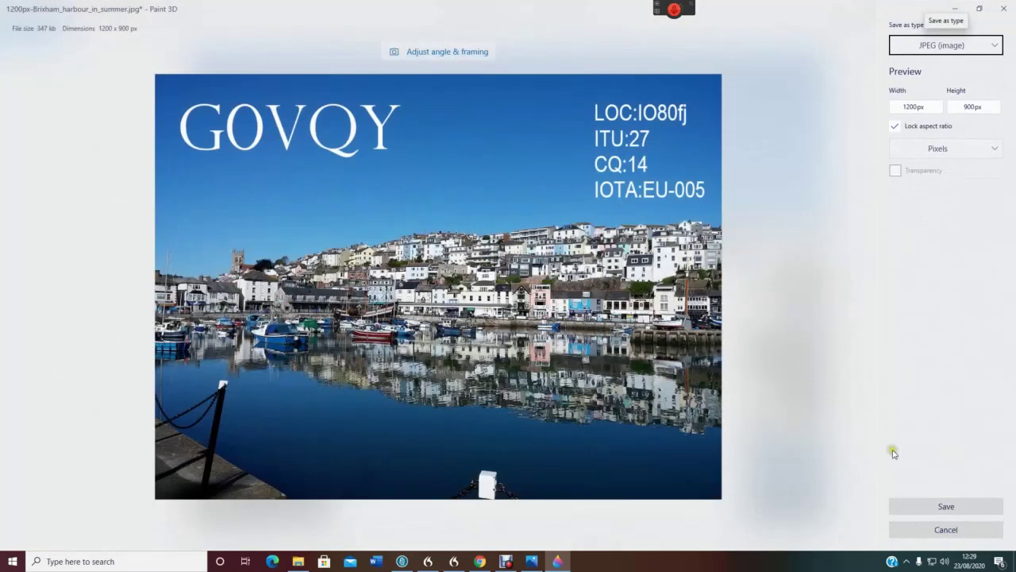
left_click(923, 509)
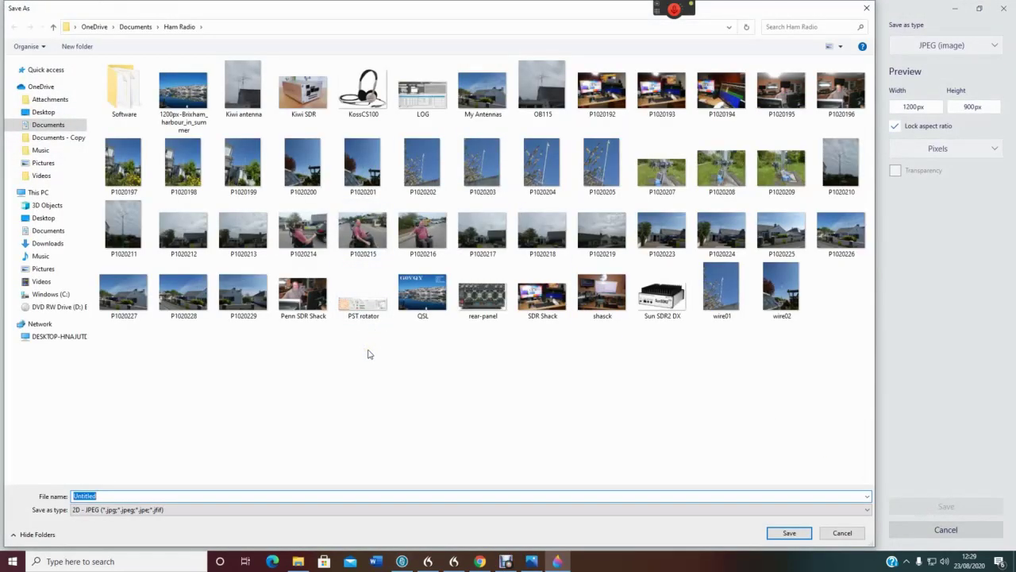
type("TEST")
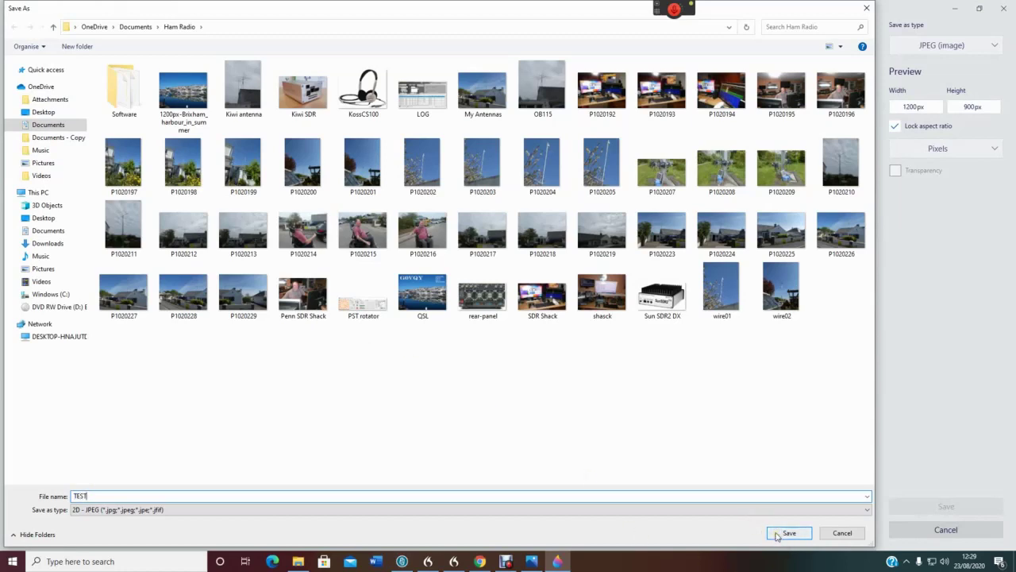
left_click(778, 536)
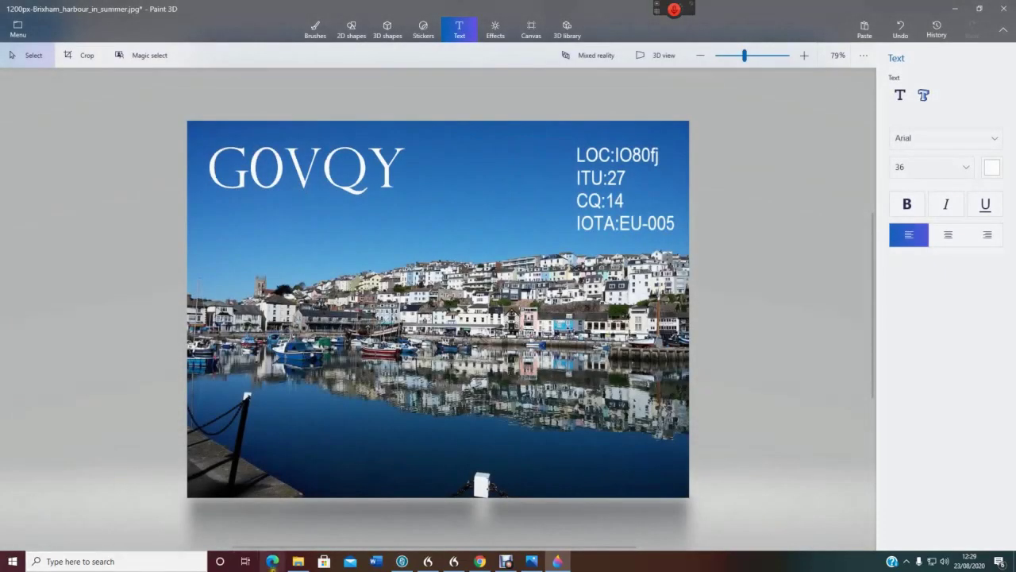
- Bring the Ham Radio folder forward and launch classic Paint by searching 'PAIN'
mouse_move(297, 564)
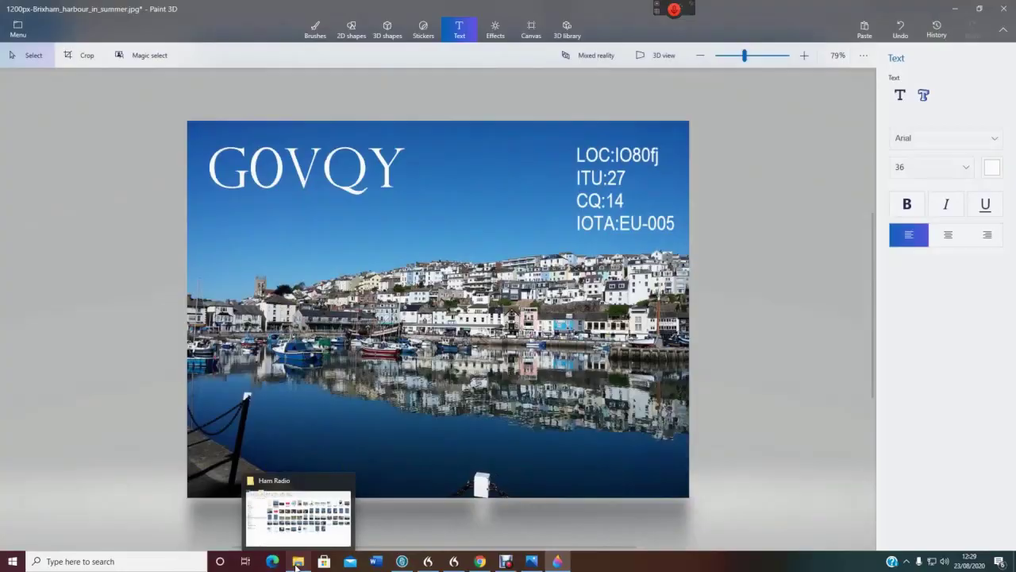
left_click(296, 562)
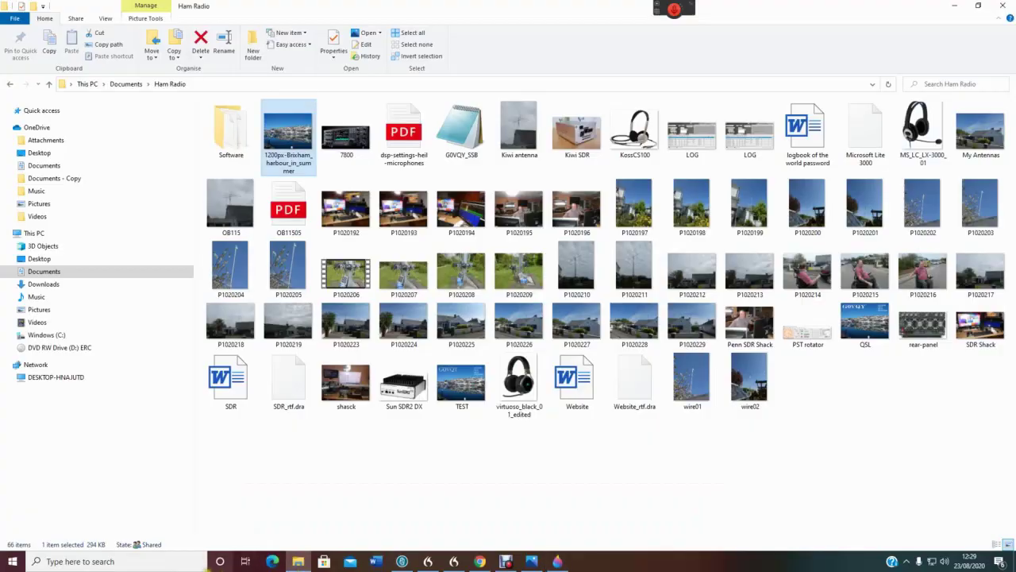
left_click(169, 559)
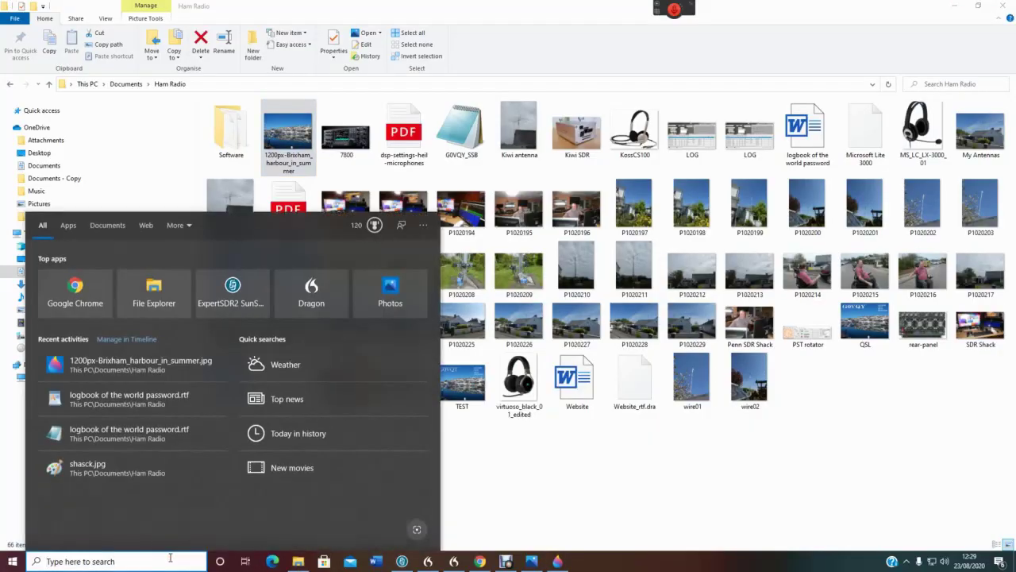
type("P")
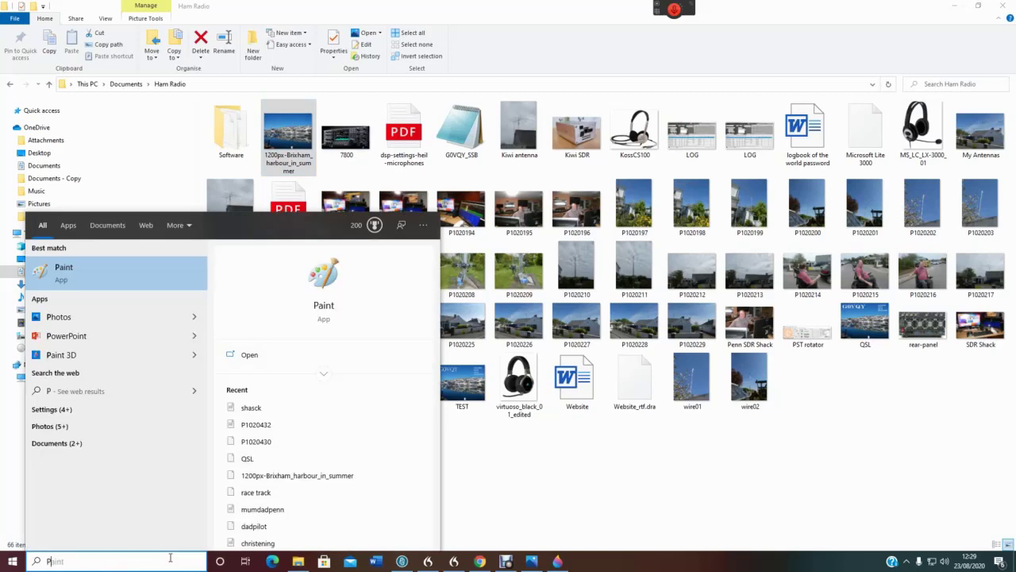
type("AIN")
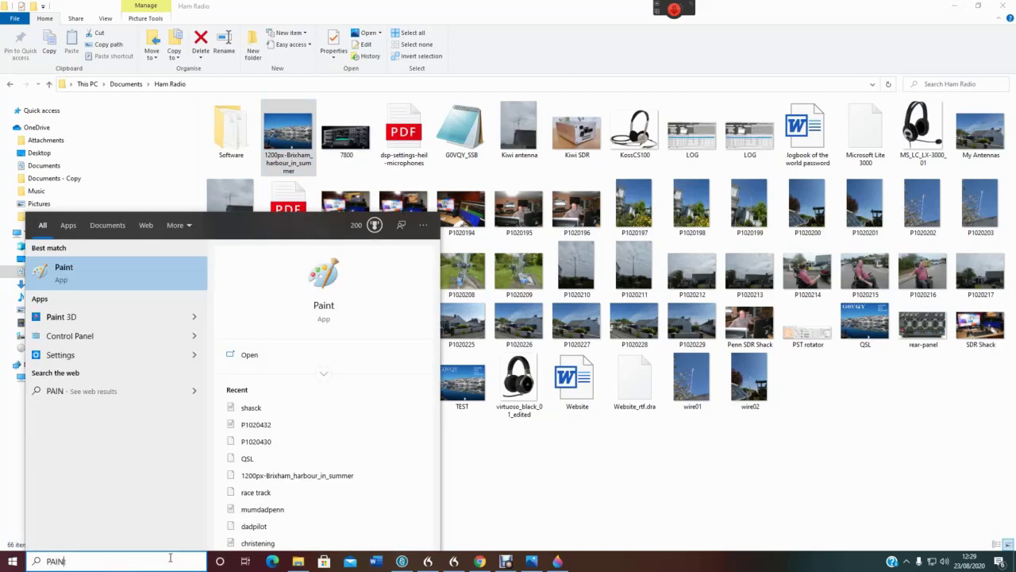
left_click(57, 273)
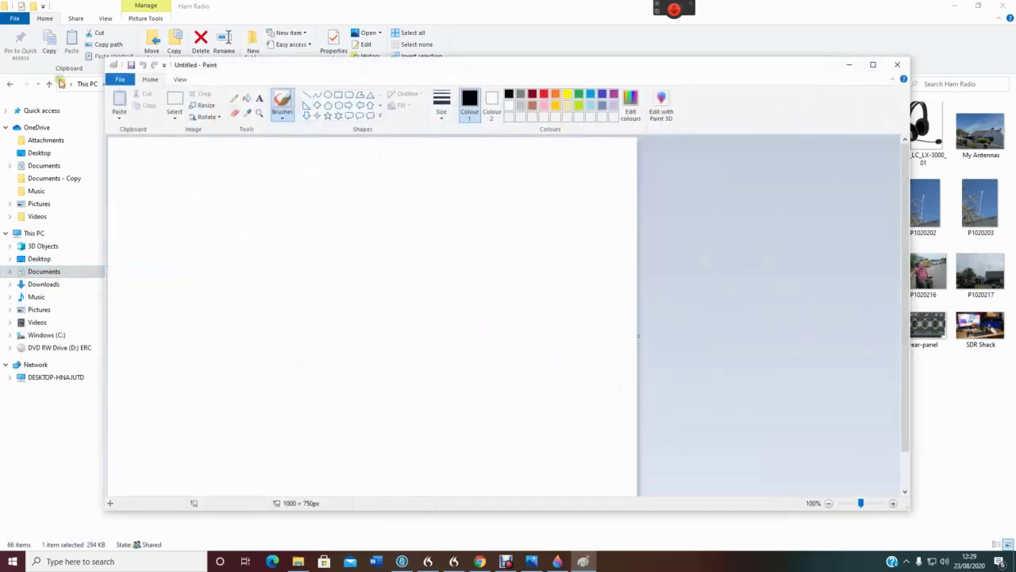
- Open the TEST card image (1200 × 900px) from the Ham Radio folder in Paint
left_click(119, 80)
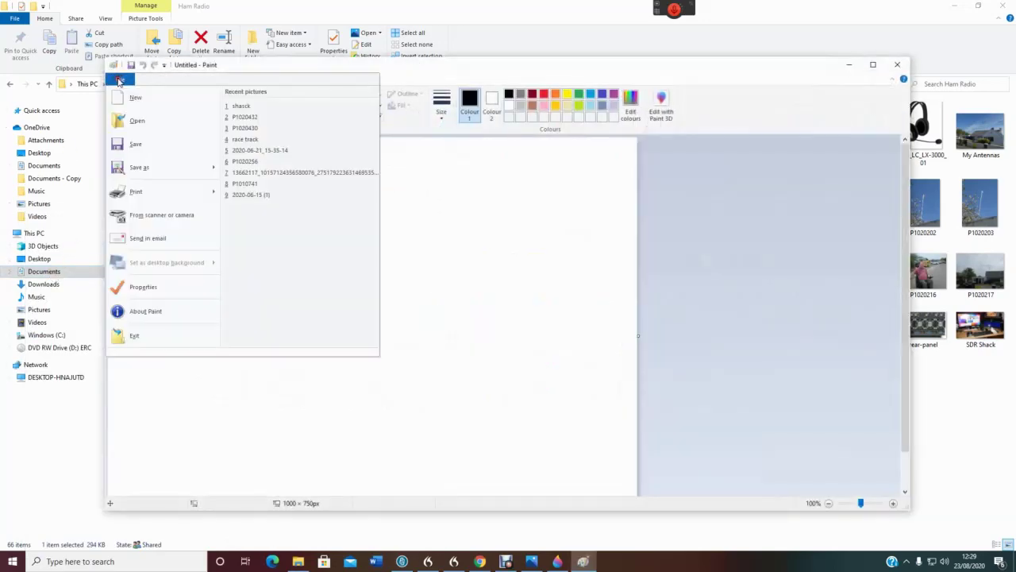
left_click(135, 120)
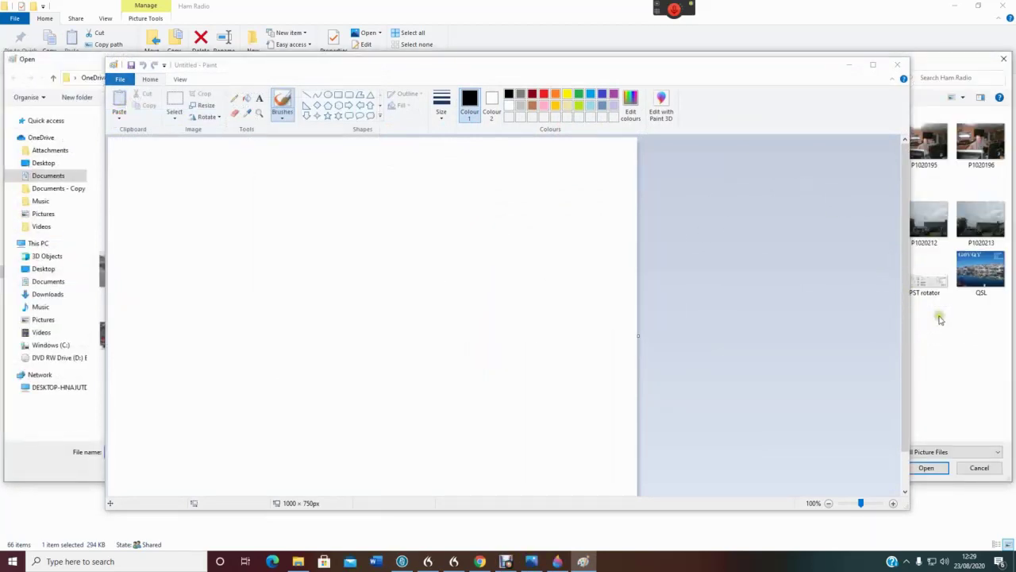
left_click(1004, 59)
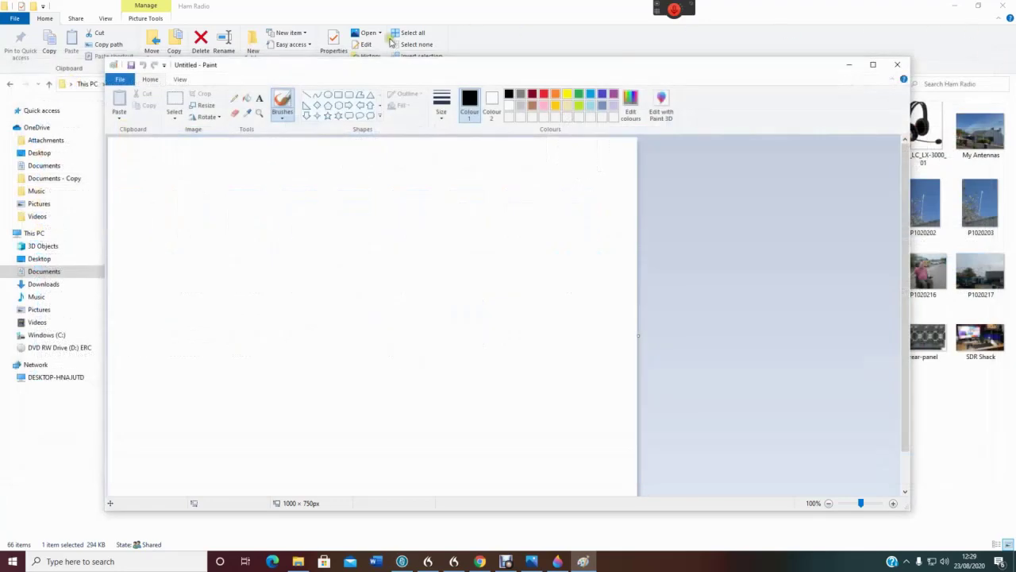
left_click(119, 80)
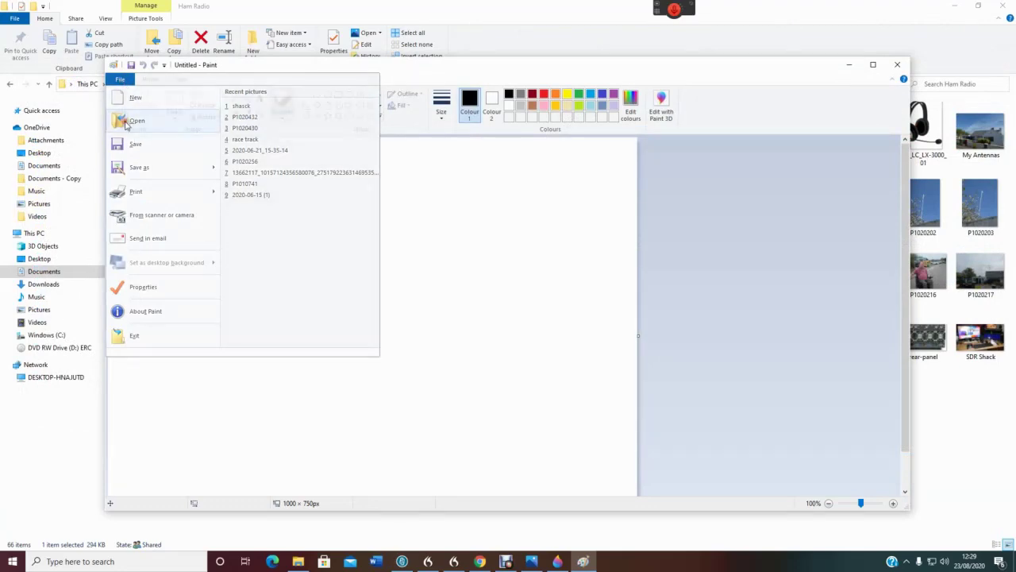
left_click(135, 121)
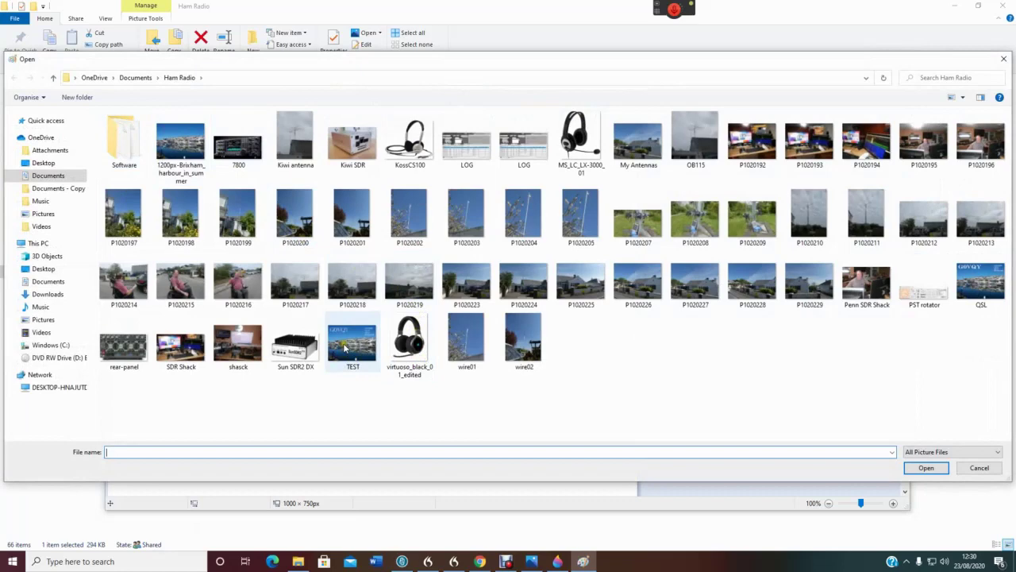
double_click(345, 347)
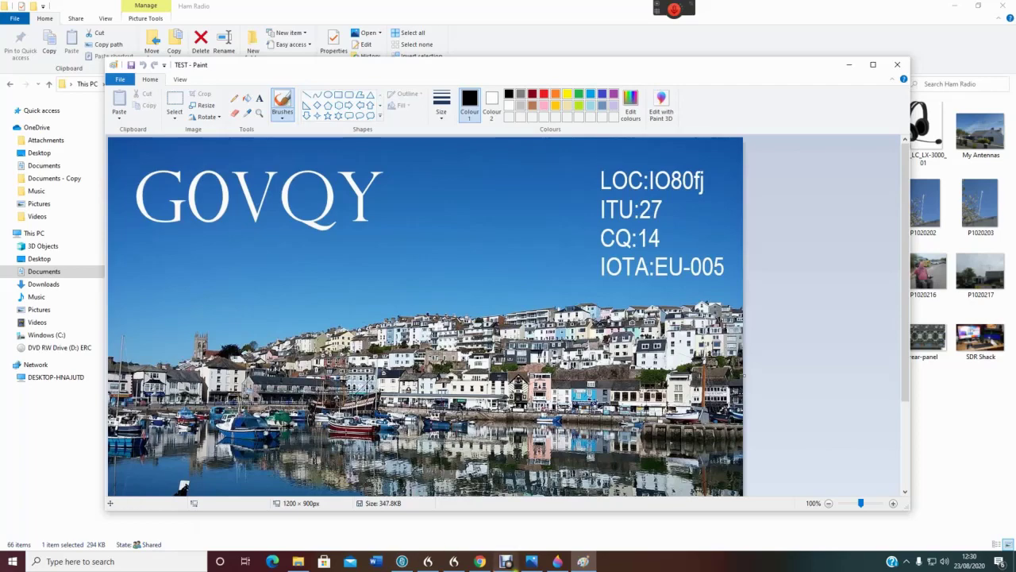
mouse_move(481, 564)
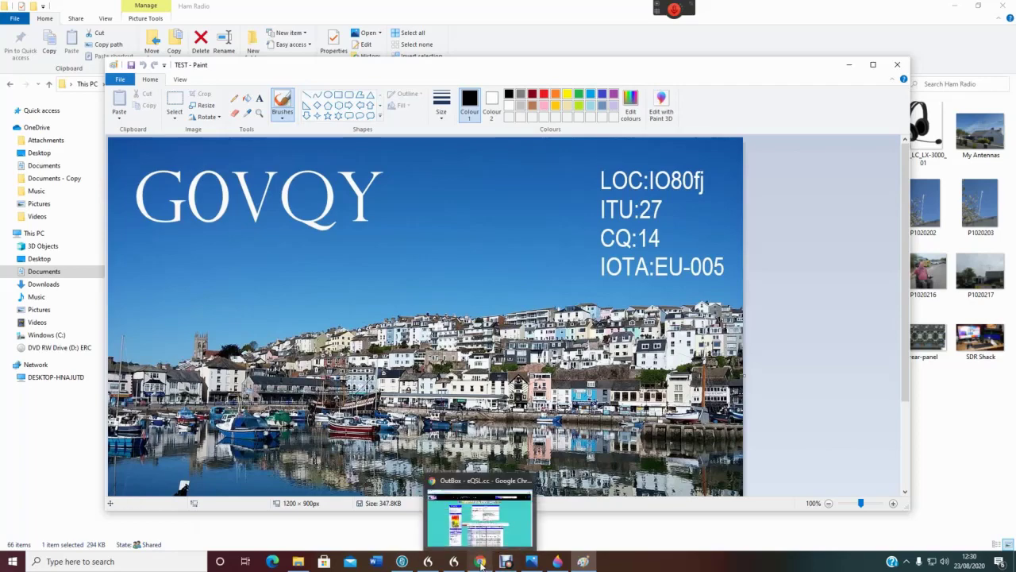
- Show the Choose eQSL Style page with the G0VQY card, then return to Paint's TEST image
left_click(480, 517)
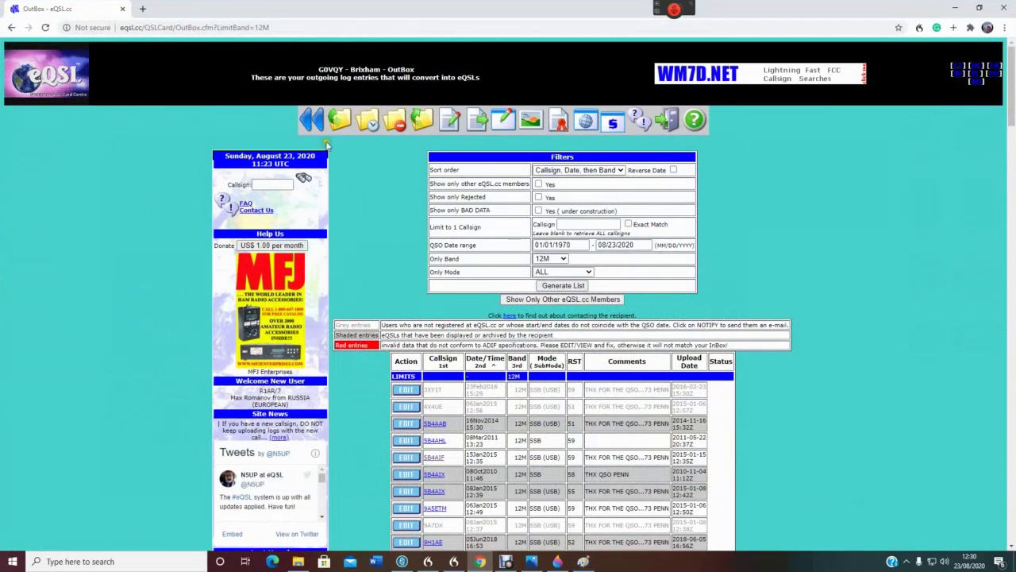
left_click(536, 126)
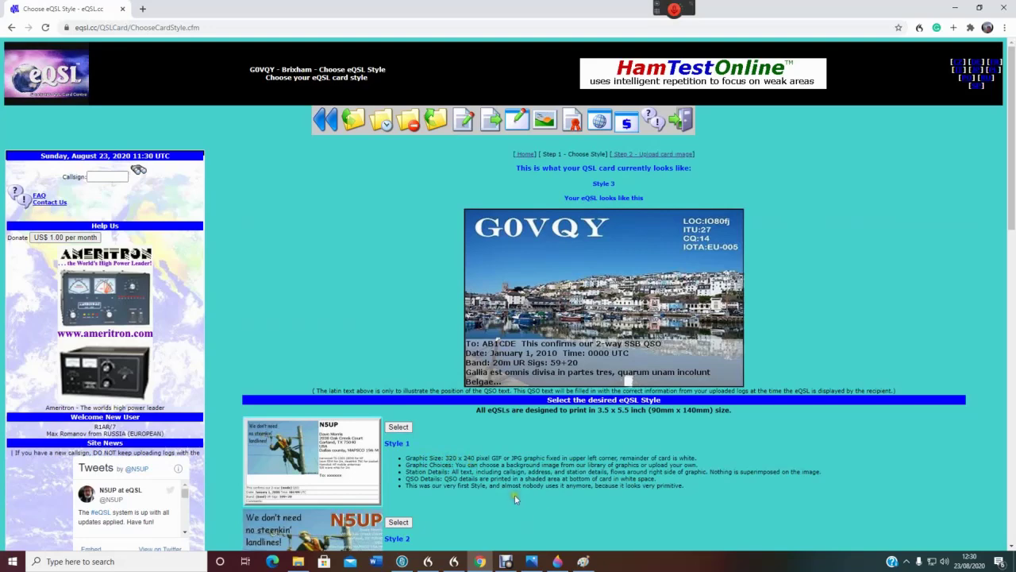
left_click(582, 518)
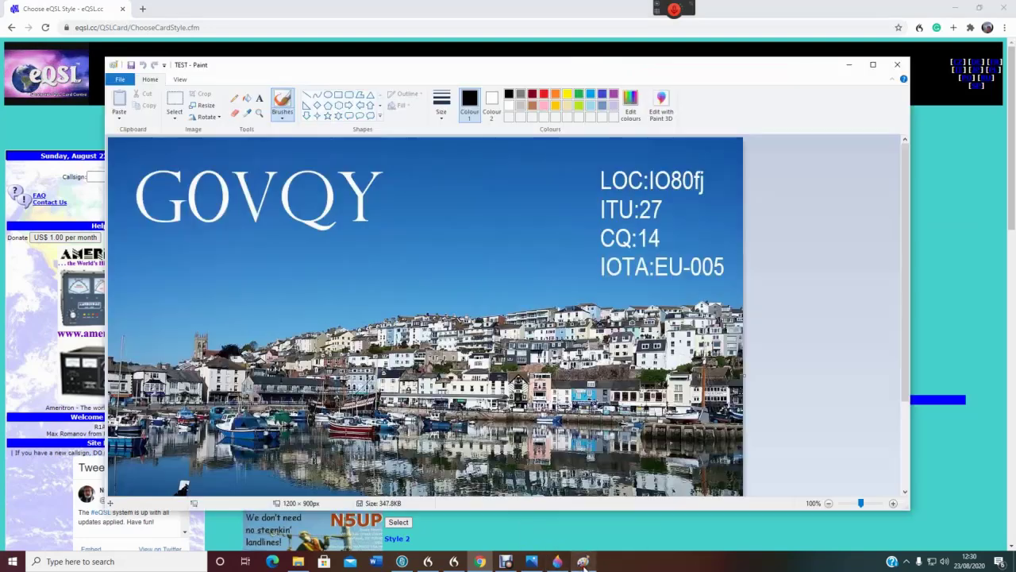
- Resize the TEST card by pixels to 320 × 240 and save it, reducing it to 39.4KB
left_click(205, 107)
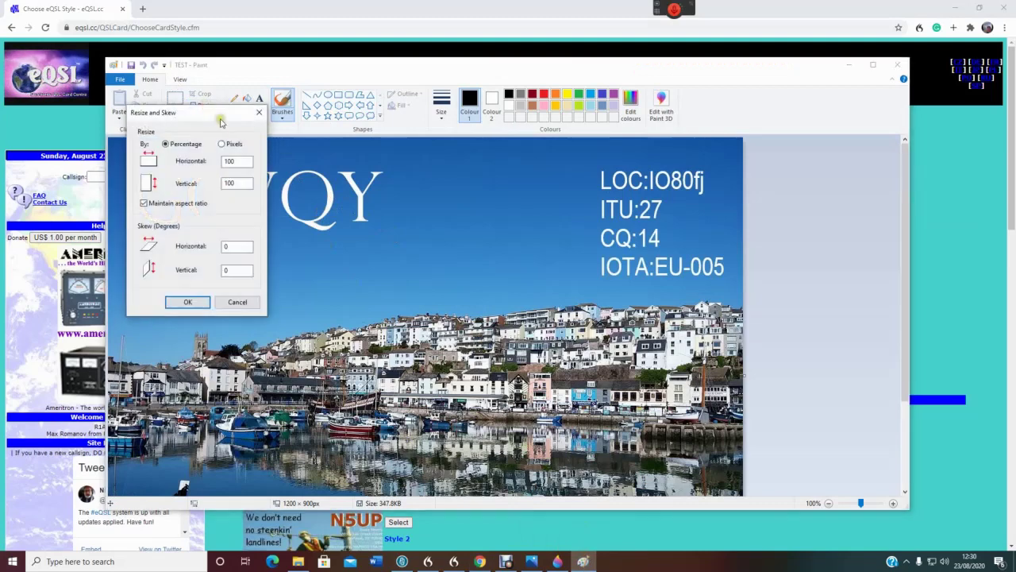
left_click(227, 146)
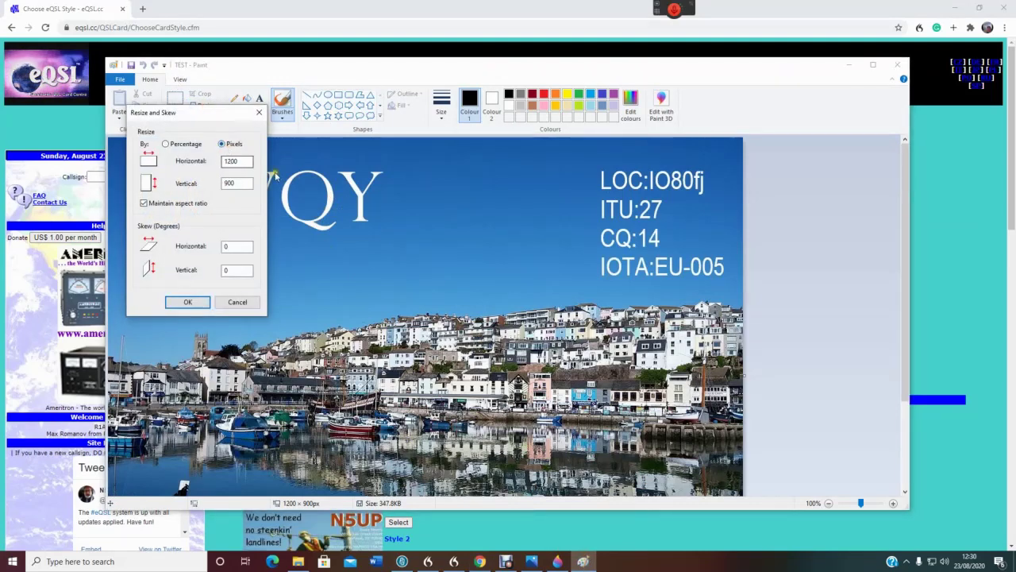
left_click(244, 162)
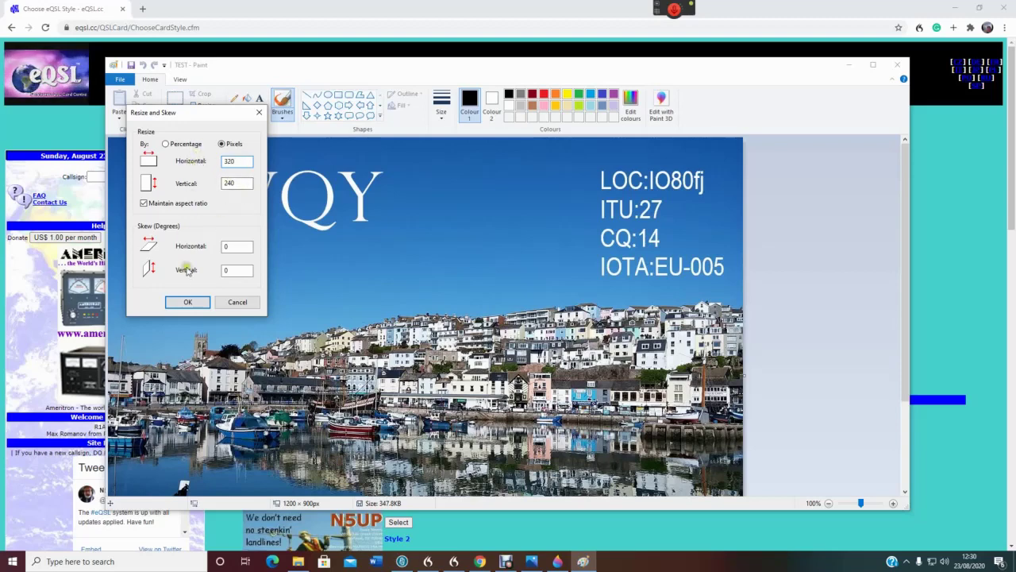
left_click(178, 305)
left_click(178, 305)
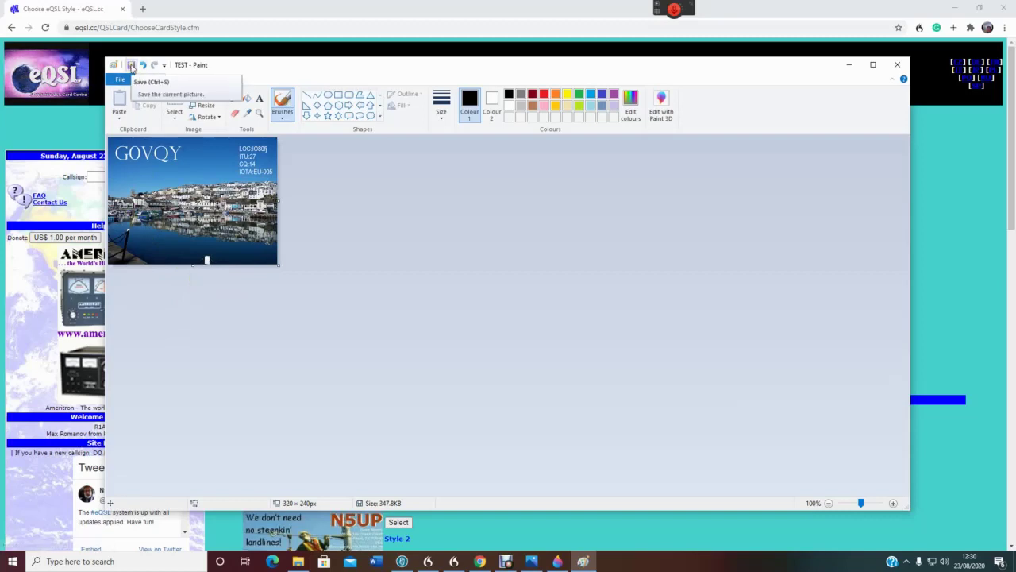
left_click(132, 65)
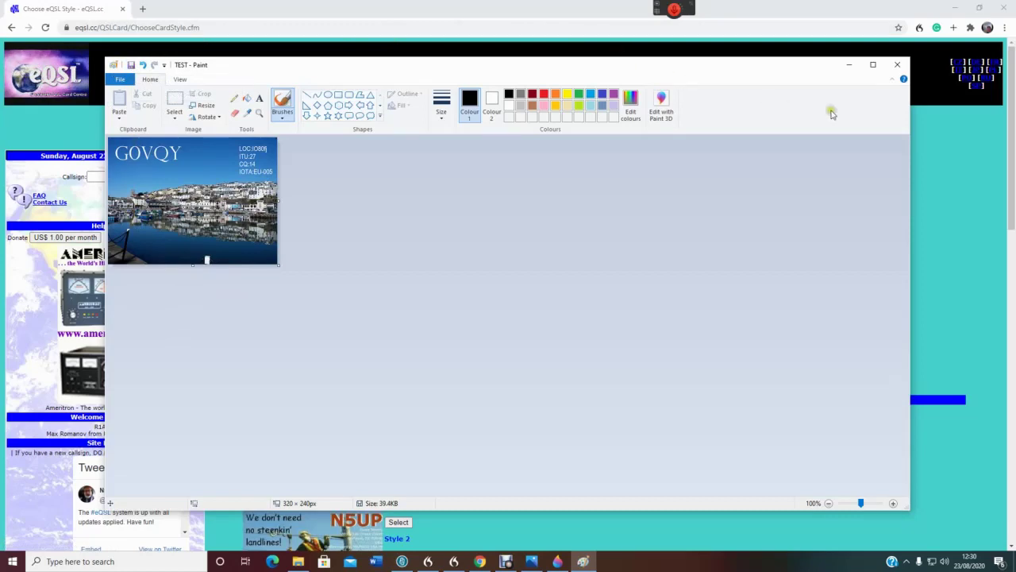
- Close Paint, open eQSL's 'Step 2 - Upload card image' page and browse Ham Radio without choosing a file
left_click(898, 66)
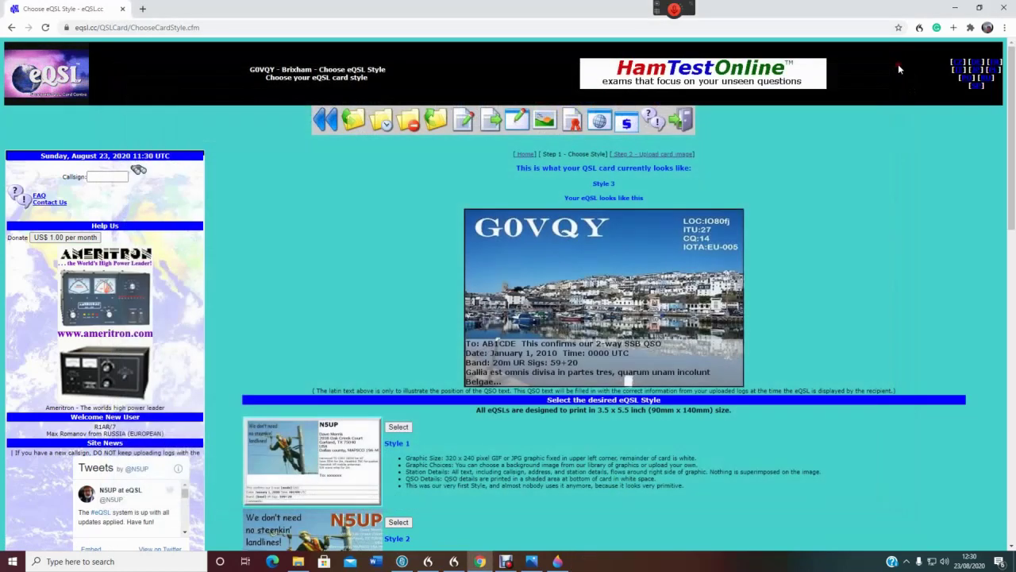
left_click(631, 156)
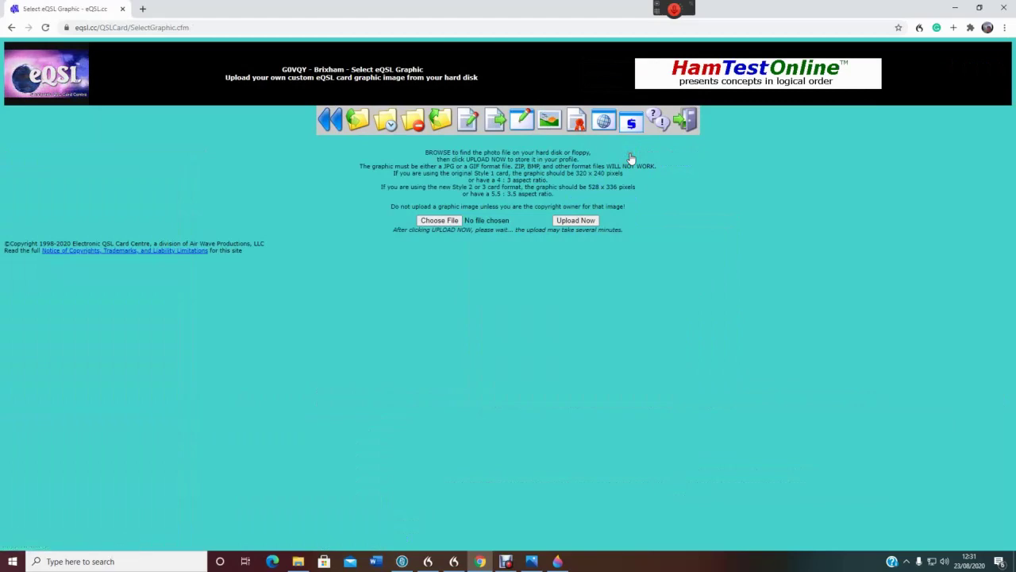
left_click(433, 222)
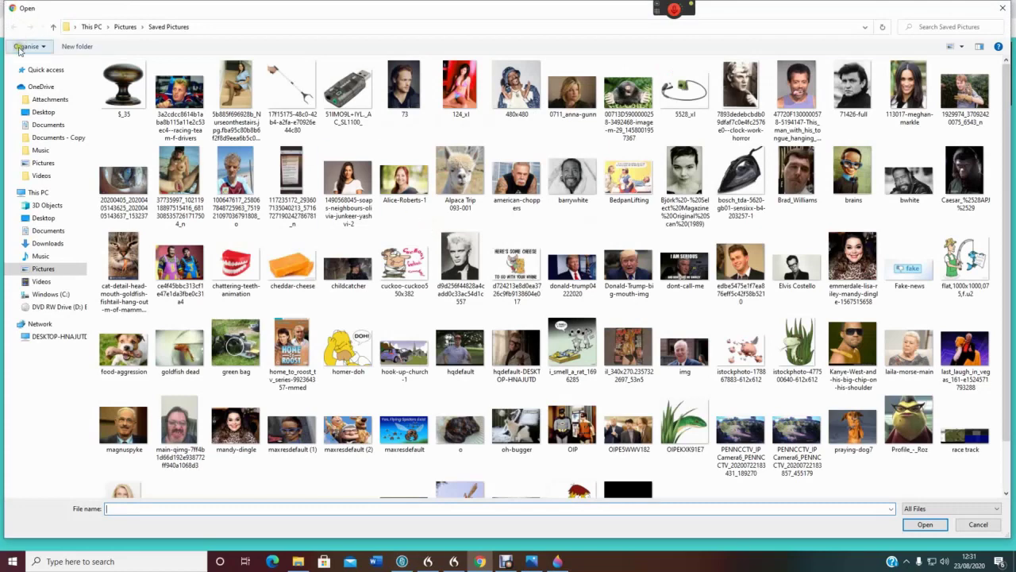
left_click(54, 127)
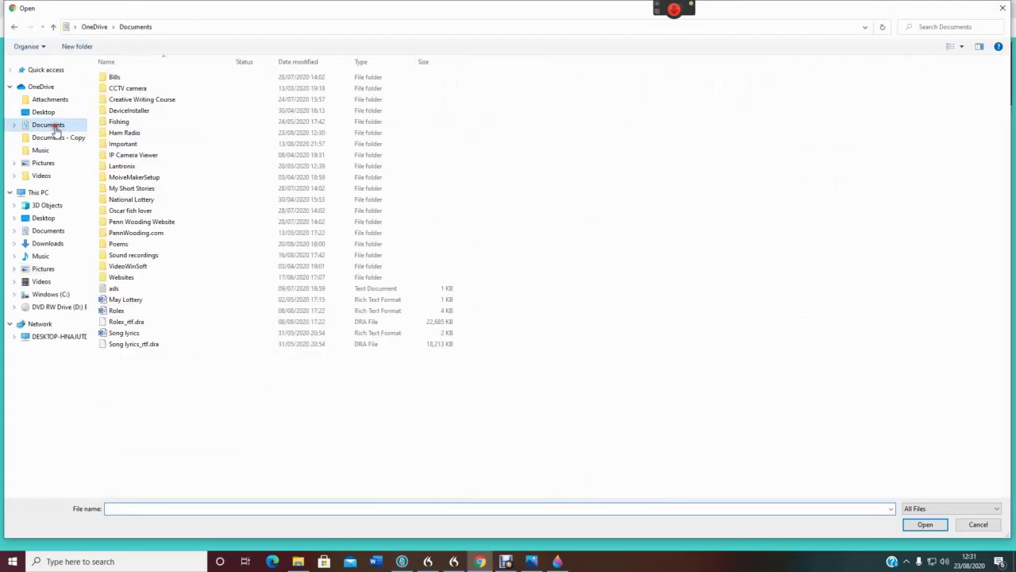
double_click(137, 133)
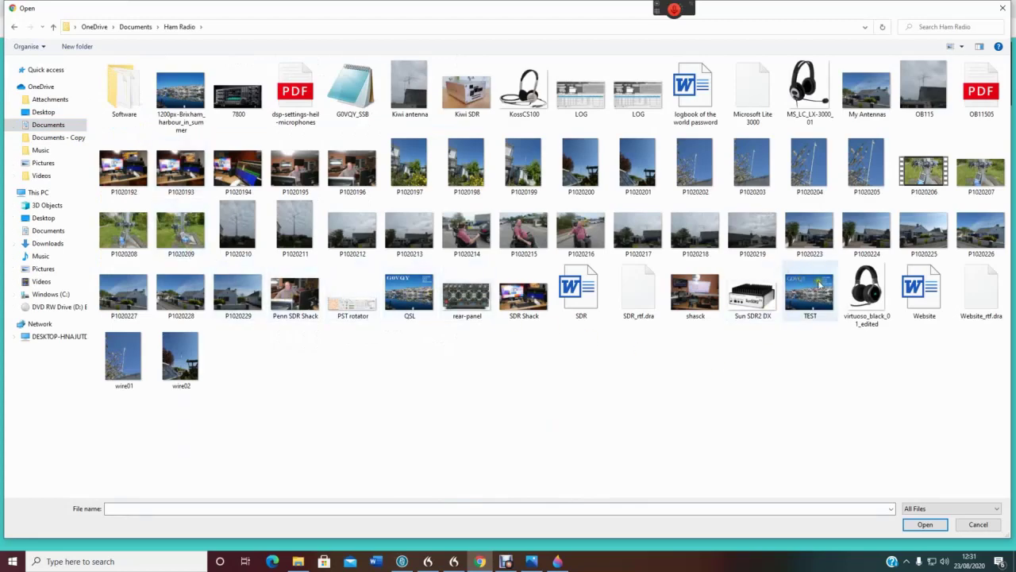
left_click(969, 524)
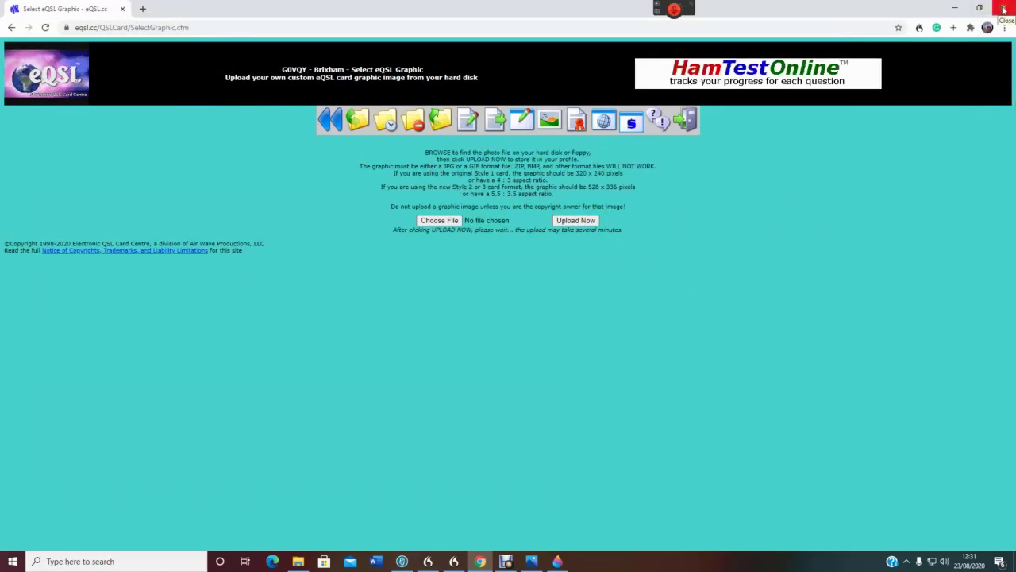
- Close Chrome and the Ham Radio folder window to reveal the Paint 3D harbour card
left_click(1004, 9)
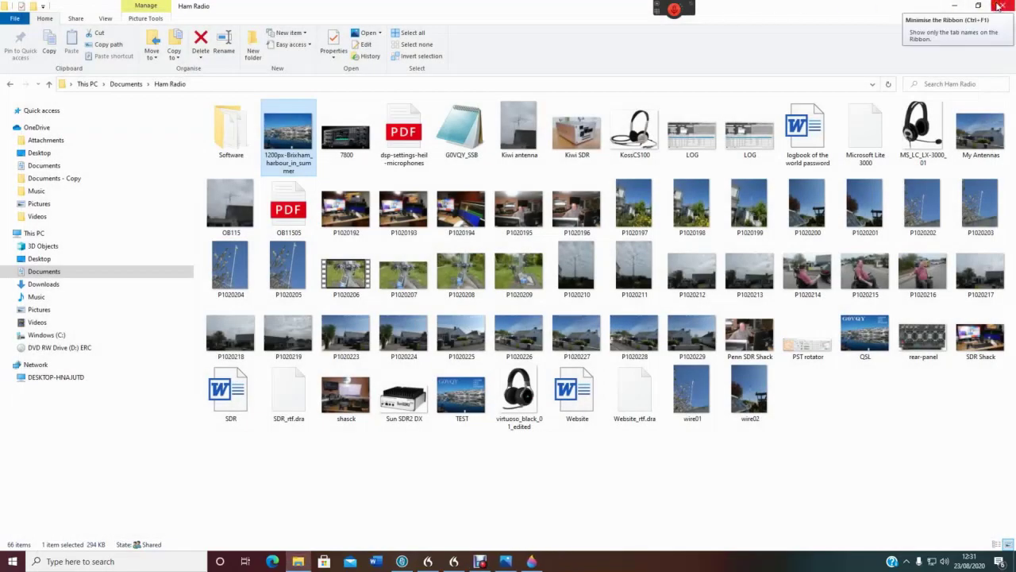
left_click(1000, 6)
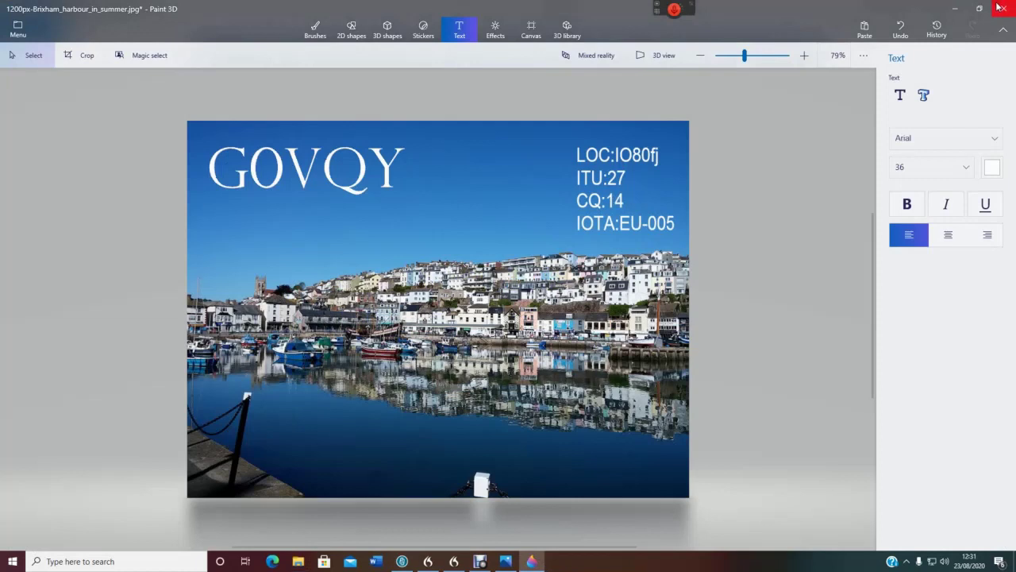